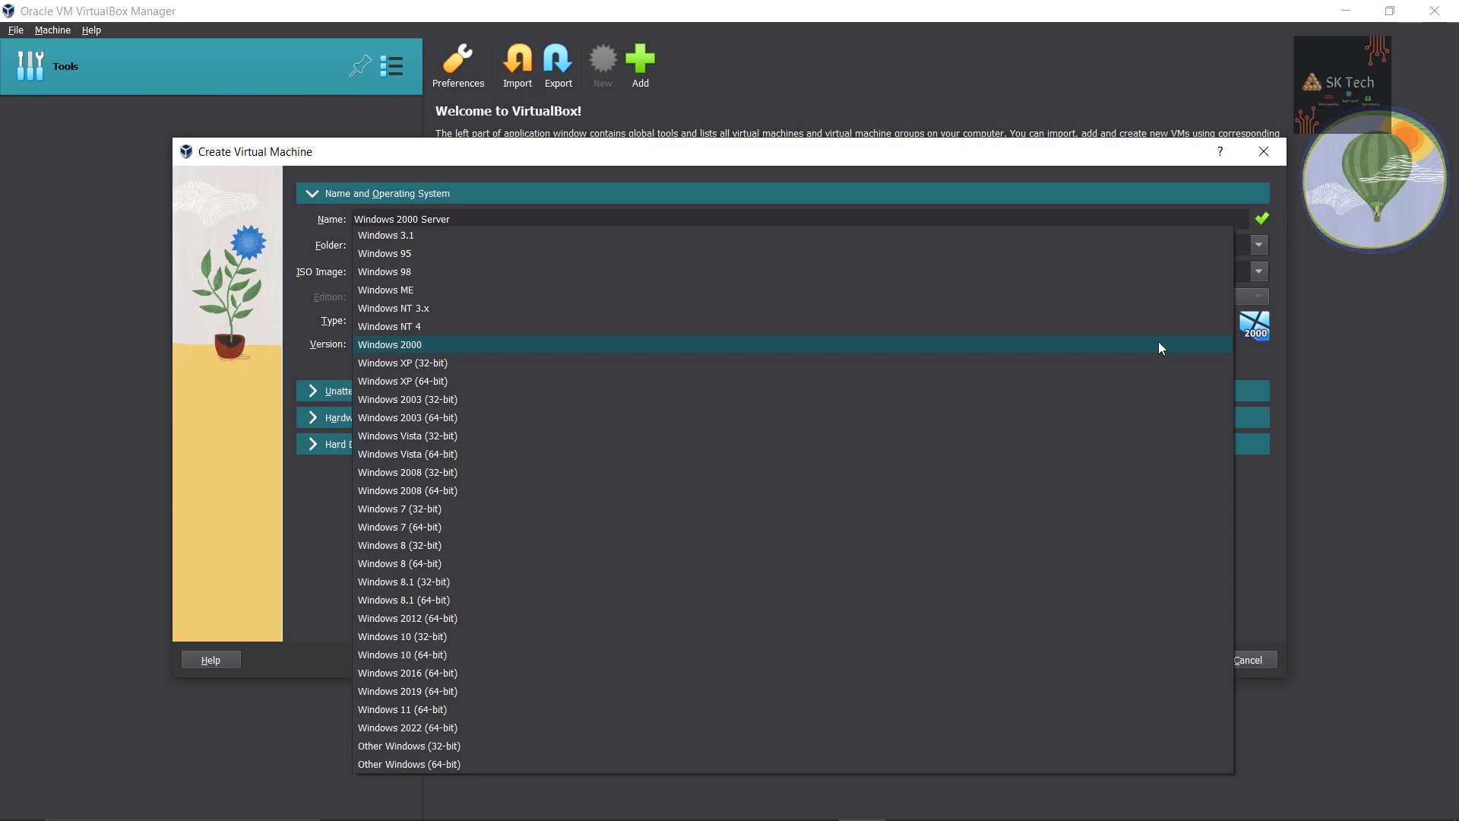
Step: Set the new machine's version to Windows 2000 and use win2000_srv.x86_en-us.iso as its ISO image, skipping unattended installation
click(1159, 347)
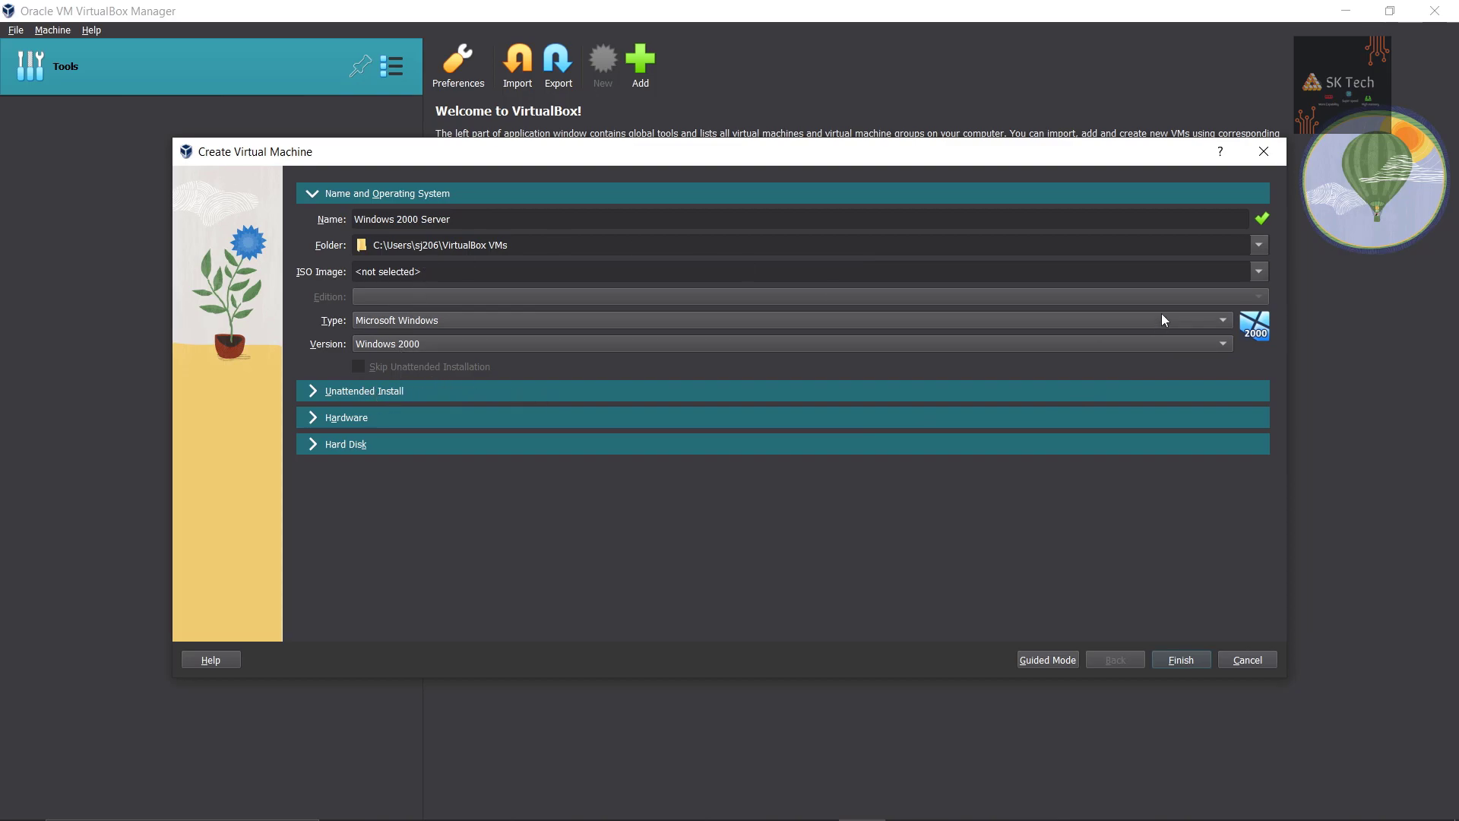
click(1257, 273)
click(1244, 300)
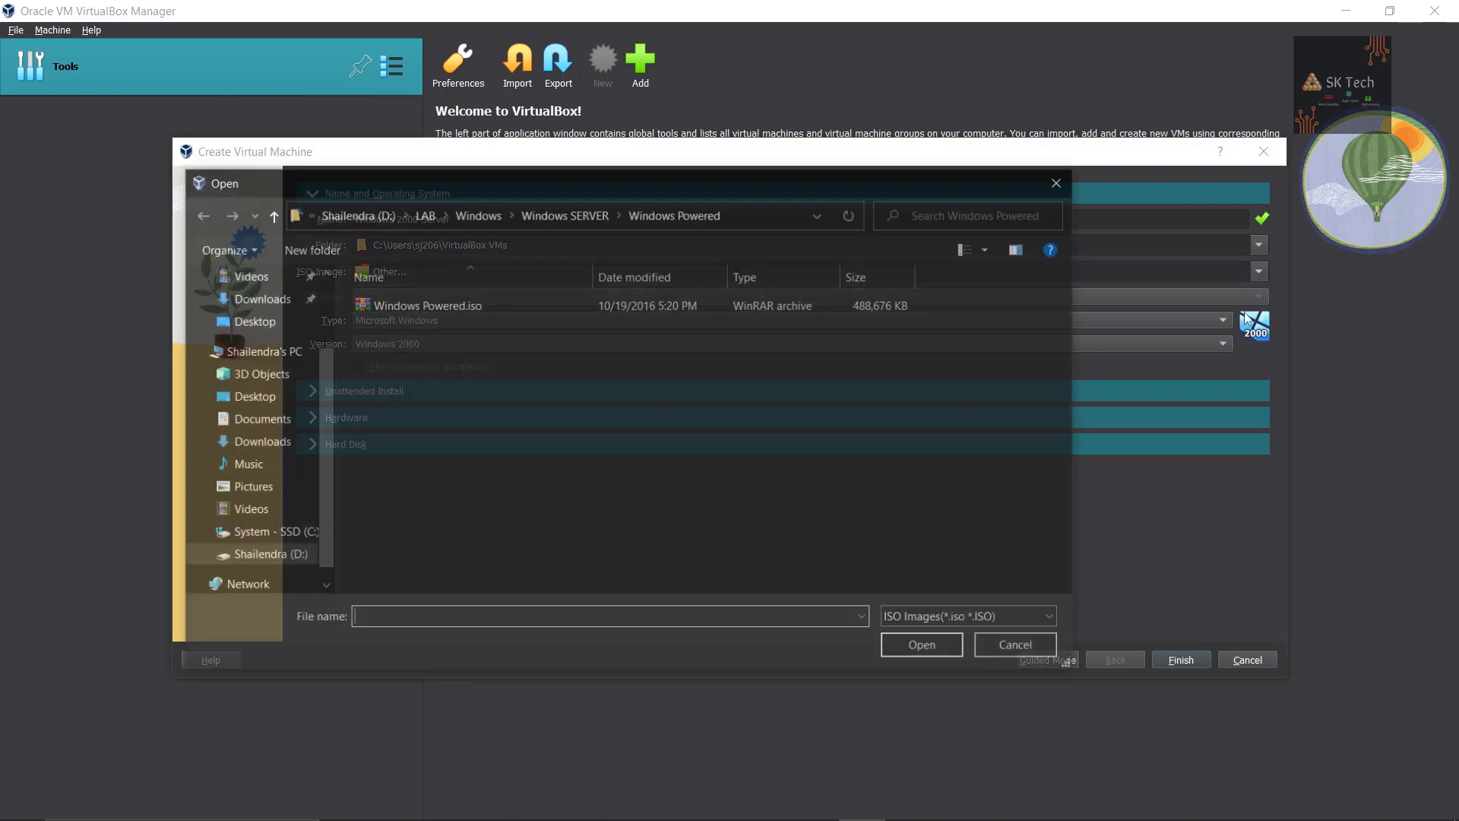
click(270, 214)
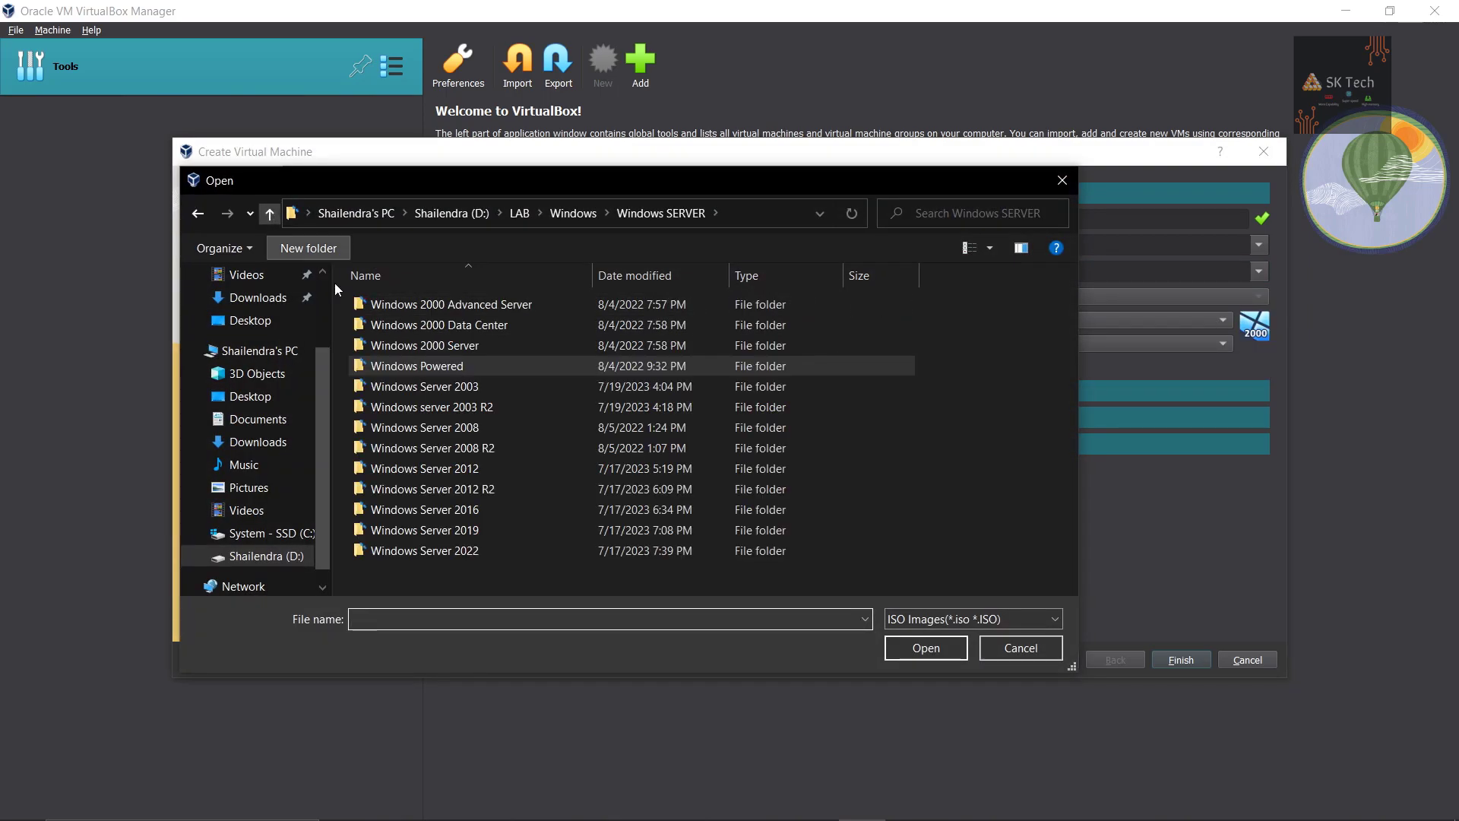
double_click(369, 342)
double_click(372, 310)
click(373, 310)
double_click(373, 310)
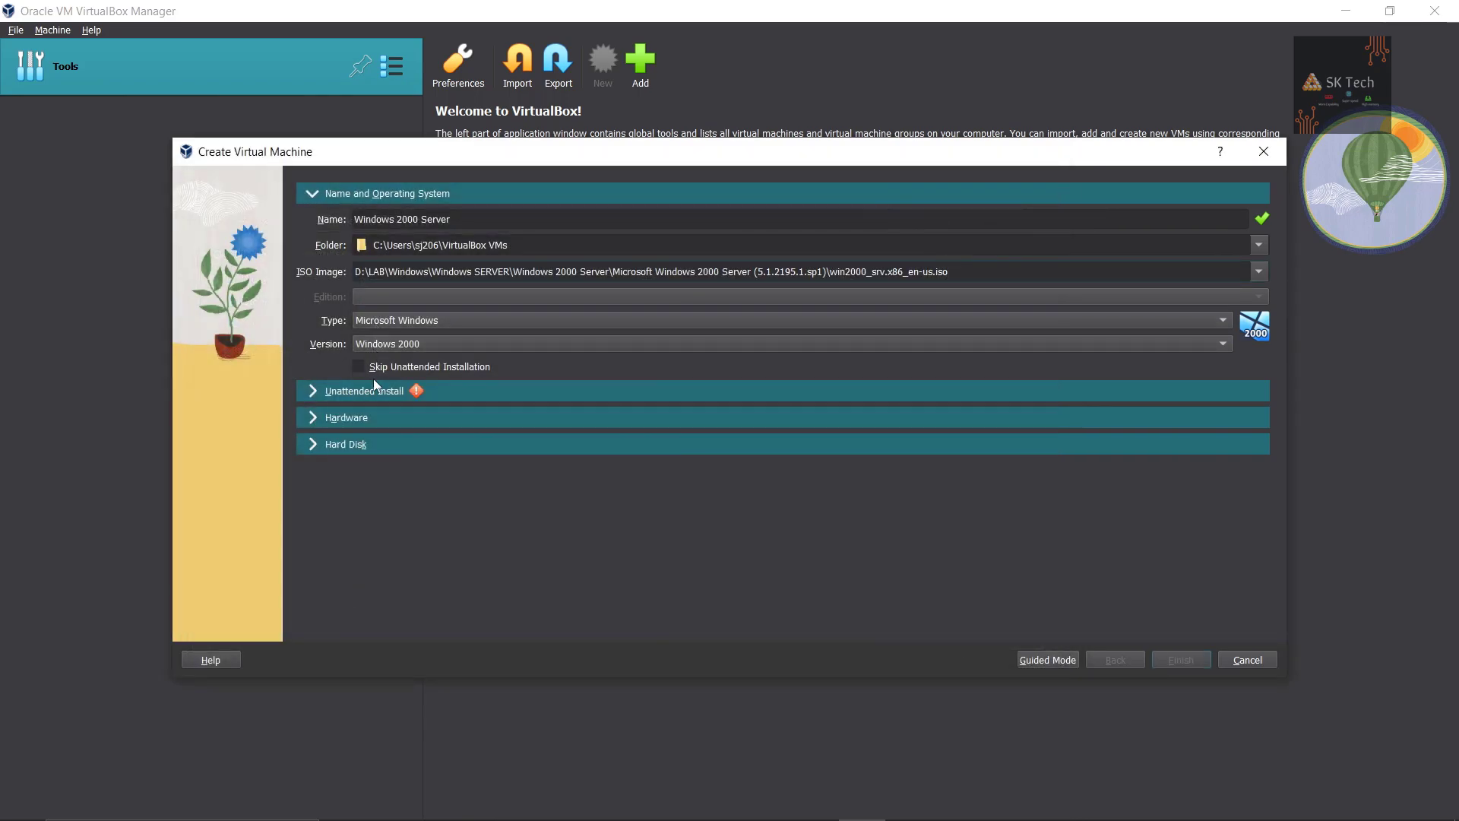
click(365, 366)
Step: Set the new virtual machine's base memory to 1024 MB in its hardware options
click(311, 417)
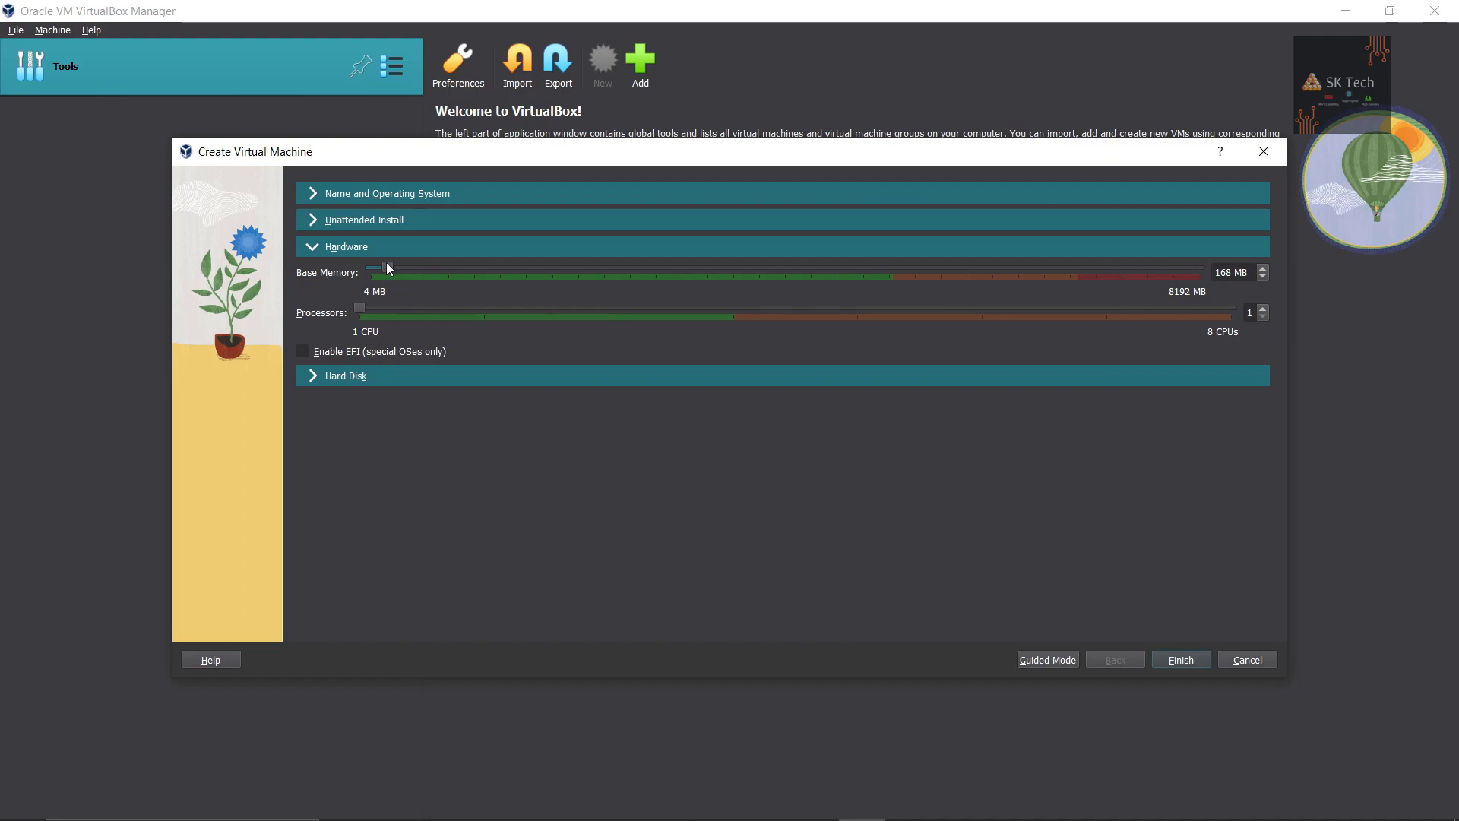
drag(1234, 277, 1194, 277)
text(1024)
Step: Set the new virtual hard disk's size to 16 GB and finish creating the virtual machine
click(304, 380)
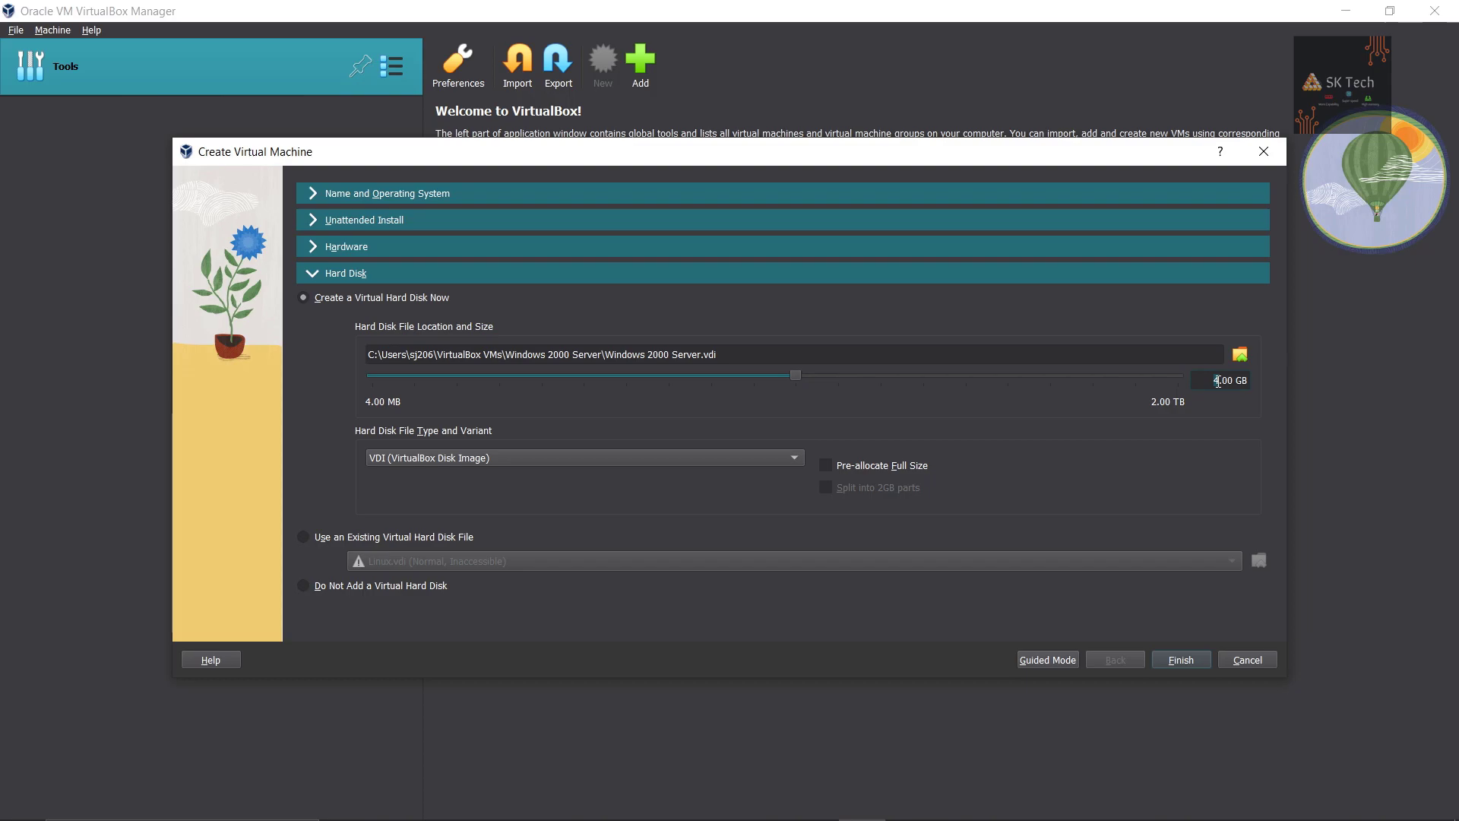
text(16)
click(1179, 660)
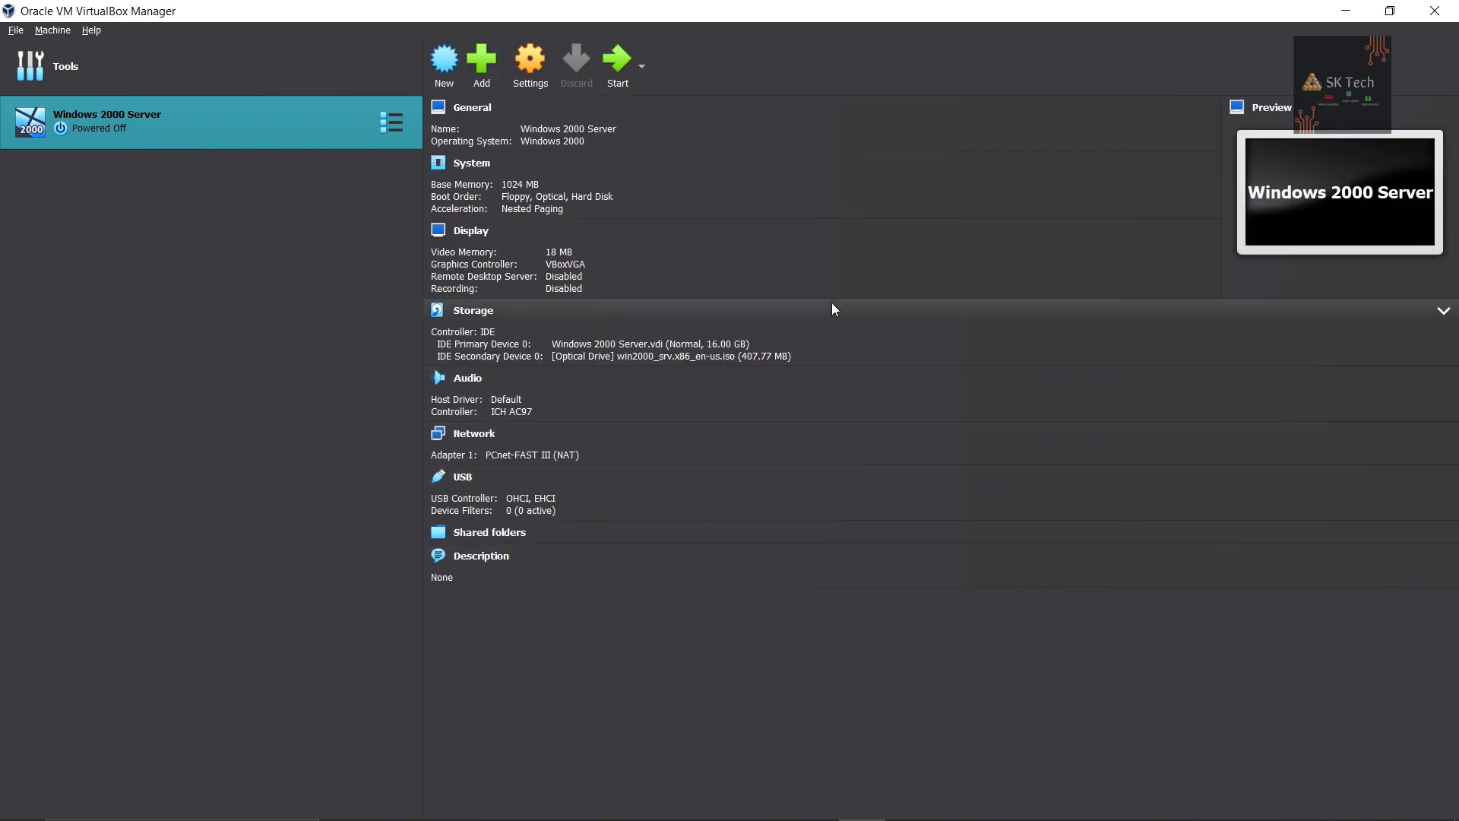
Step: In the machine's system settings, choose PS/2 Mouse as the pointing device and enable I/O APIC and PAE/NX
click(516, 83)
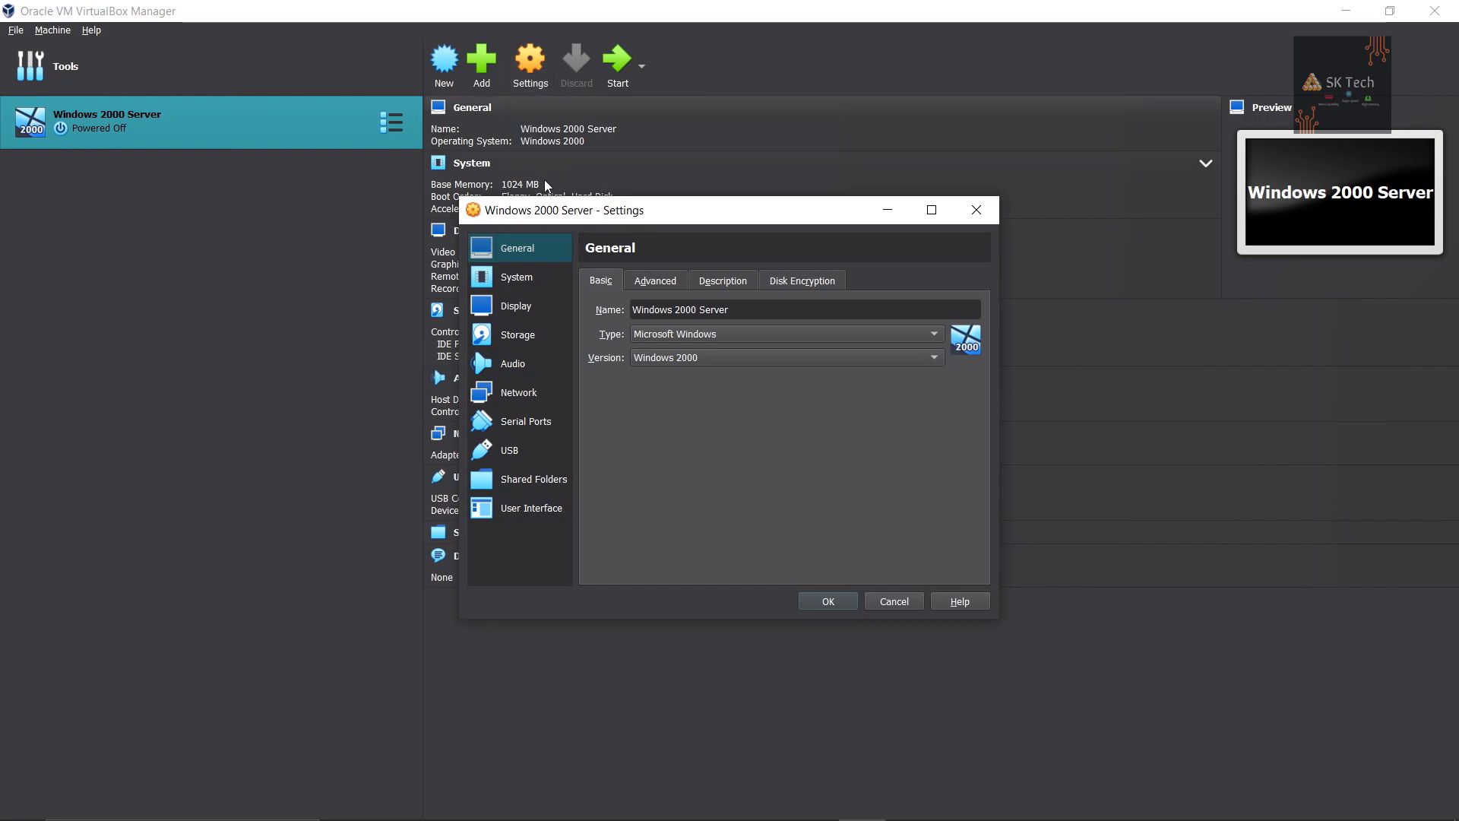
click(545, 285)
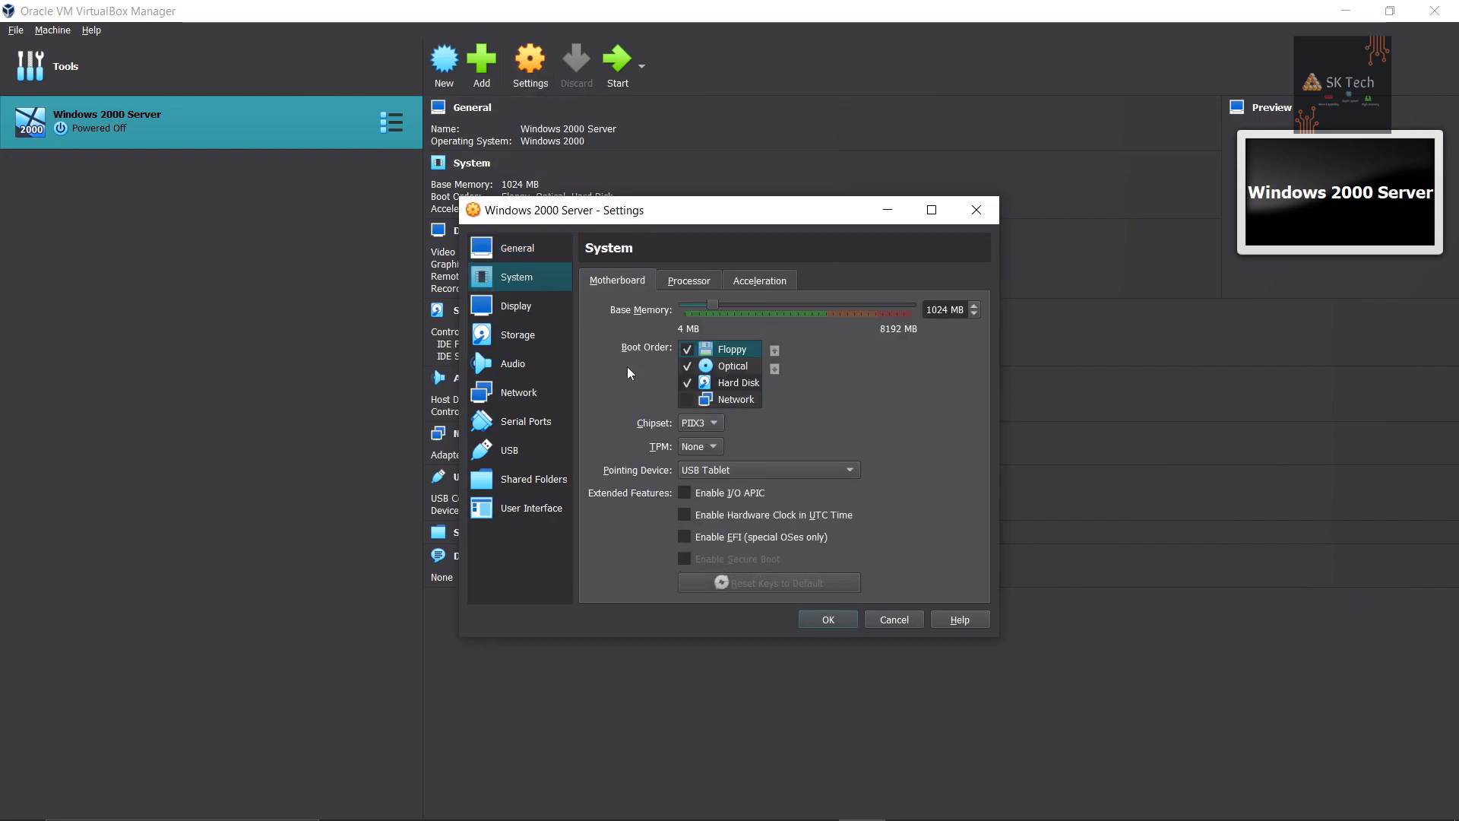
click(700, 471)
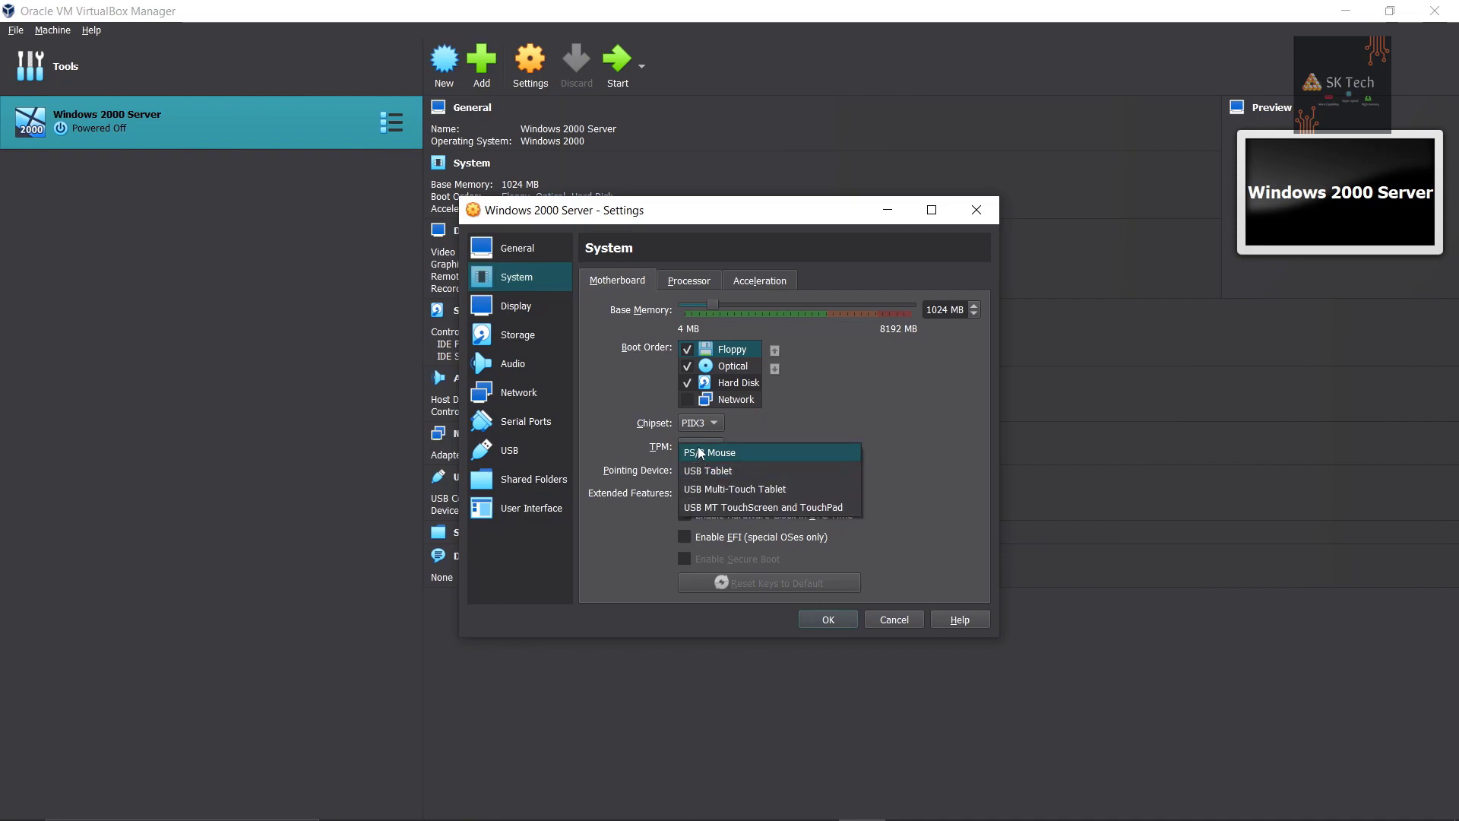
click(700, 452)
click(685, 493)
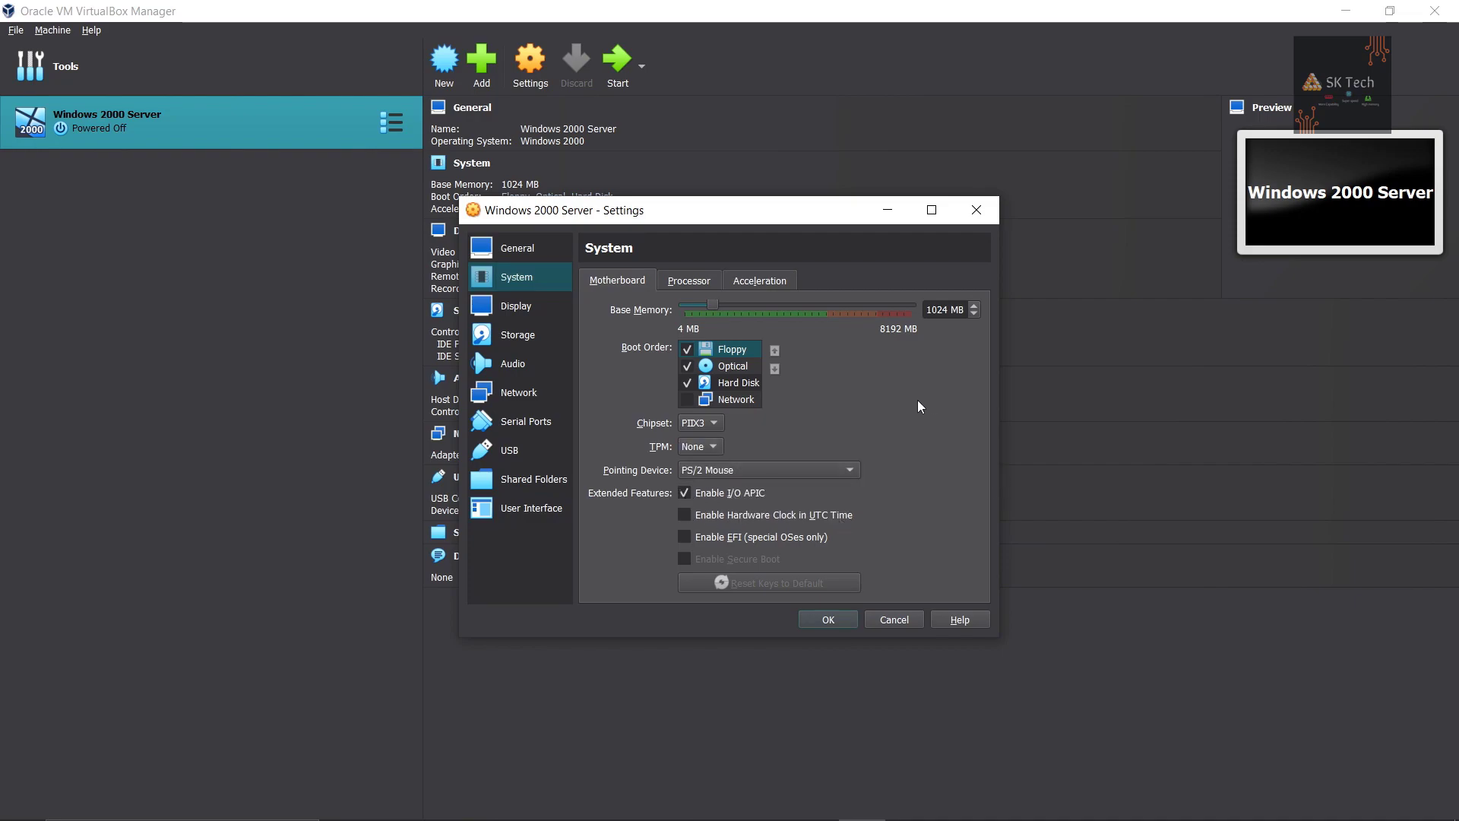
click(684, 282)
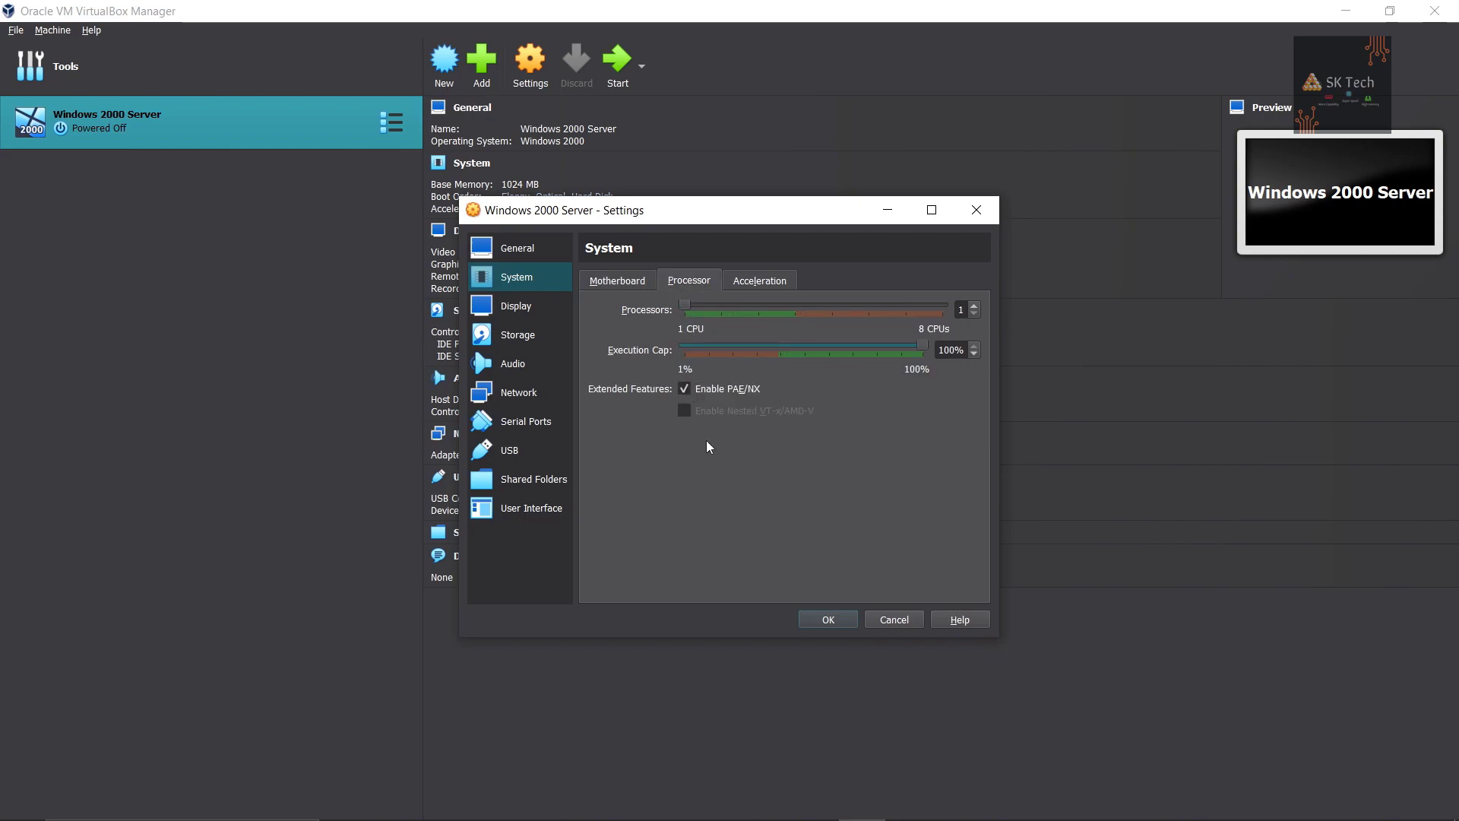
Step: Raise the machine's video memory to 128 MB and enable 3D acceleration in the display settings
click(528, 307)
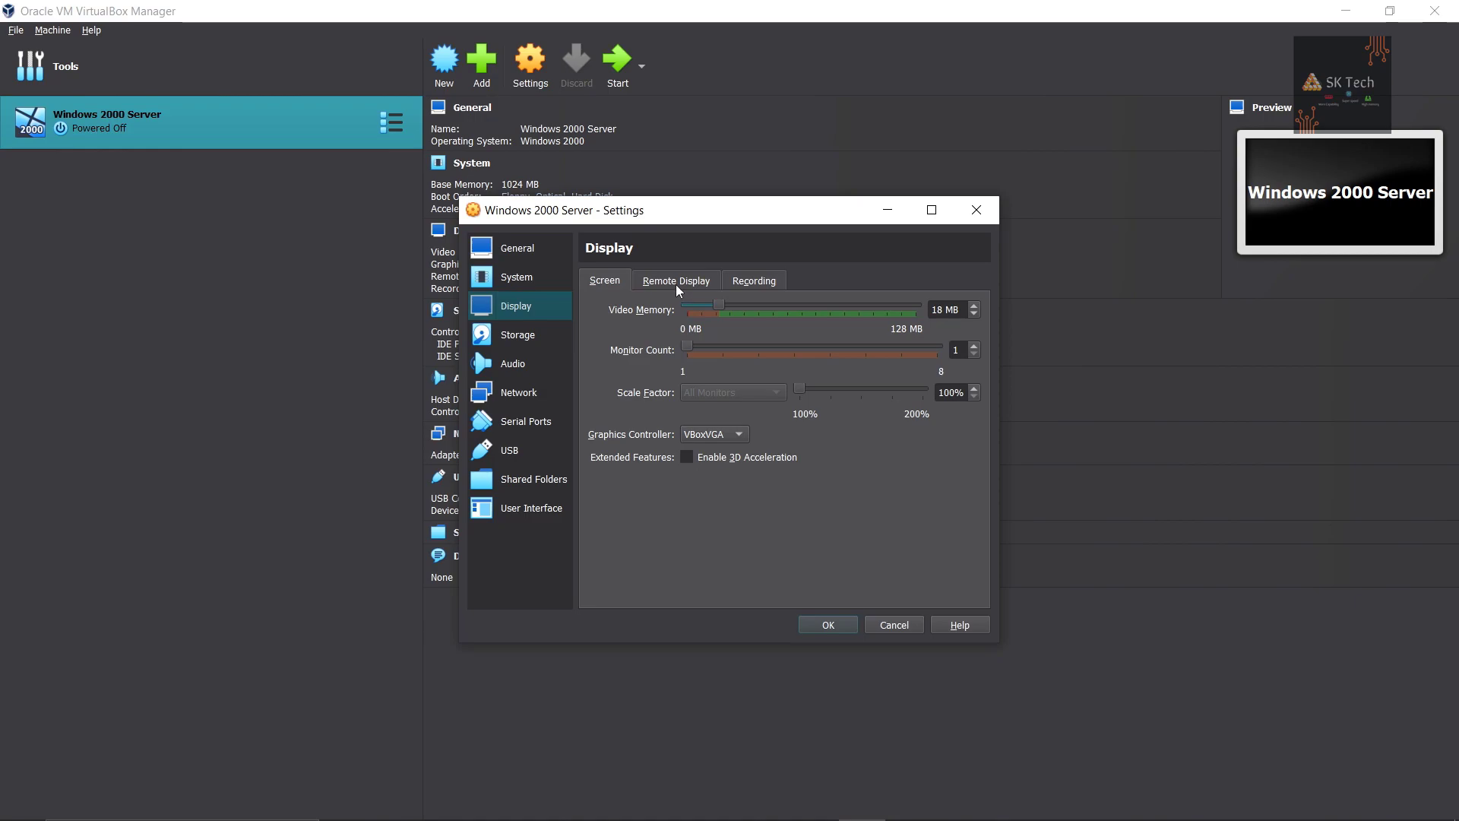
drag(718, 306, 919, 308)
click(688, 460)
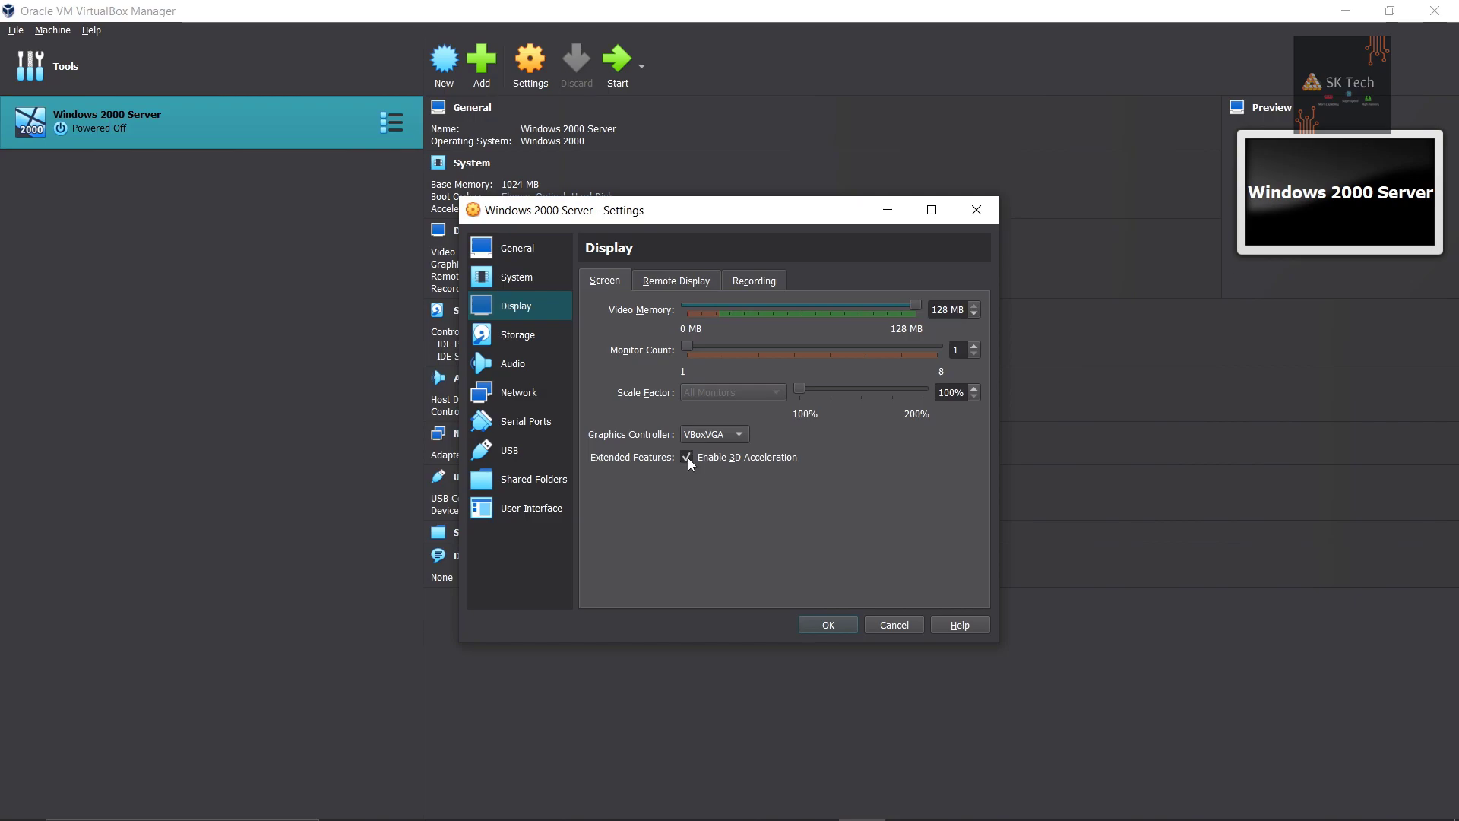
Step: Attach network Adapter 1 to Bridged Adapter and save the machine's settings
click(558, 337)
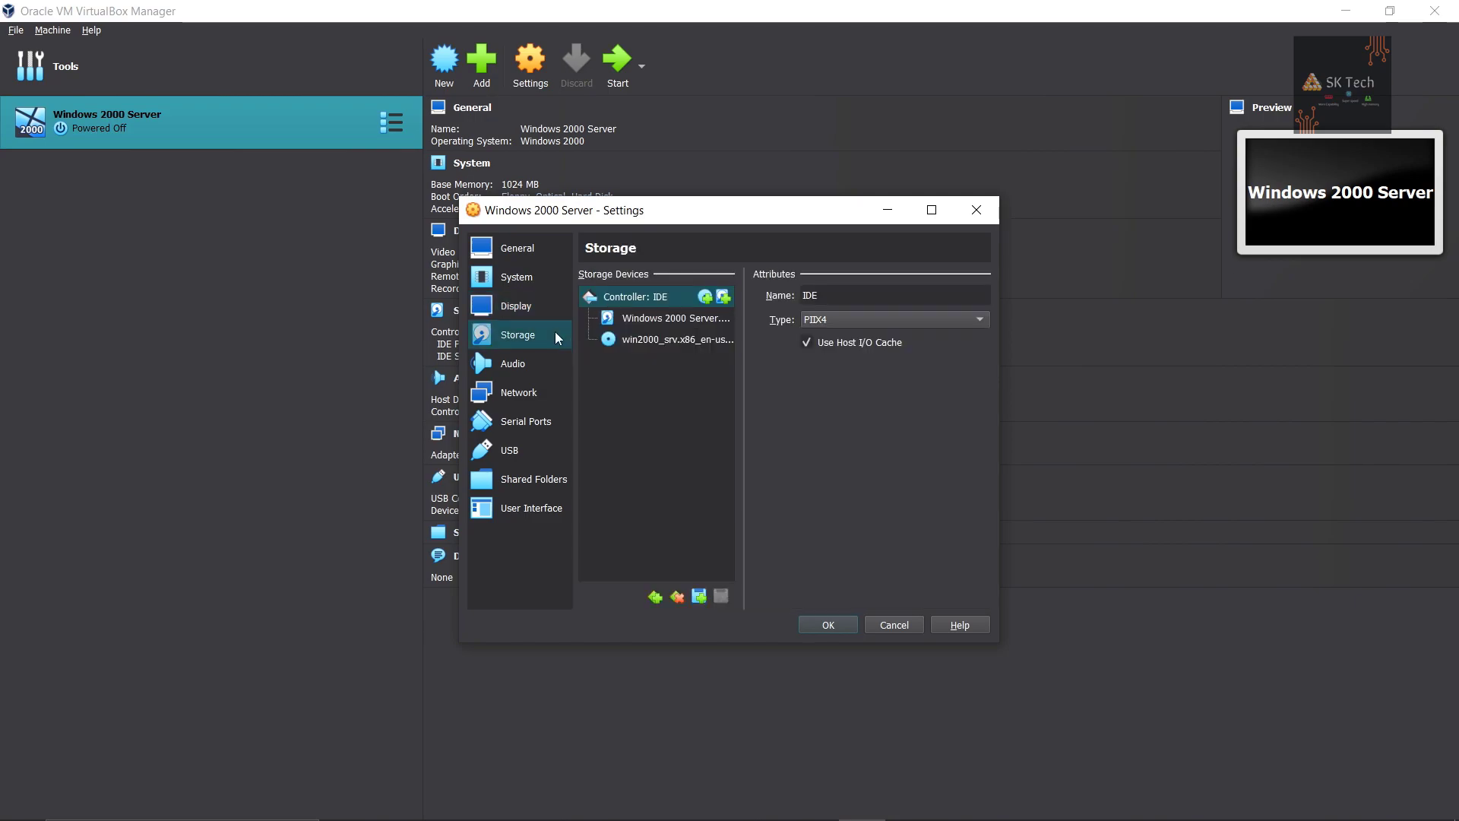
click(552, 393)
click(737, 335)
click(734, 351)
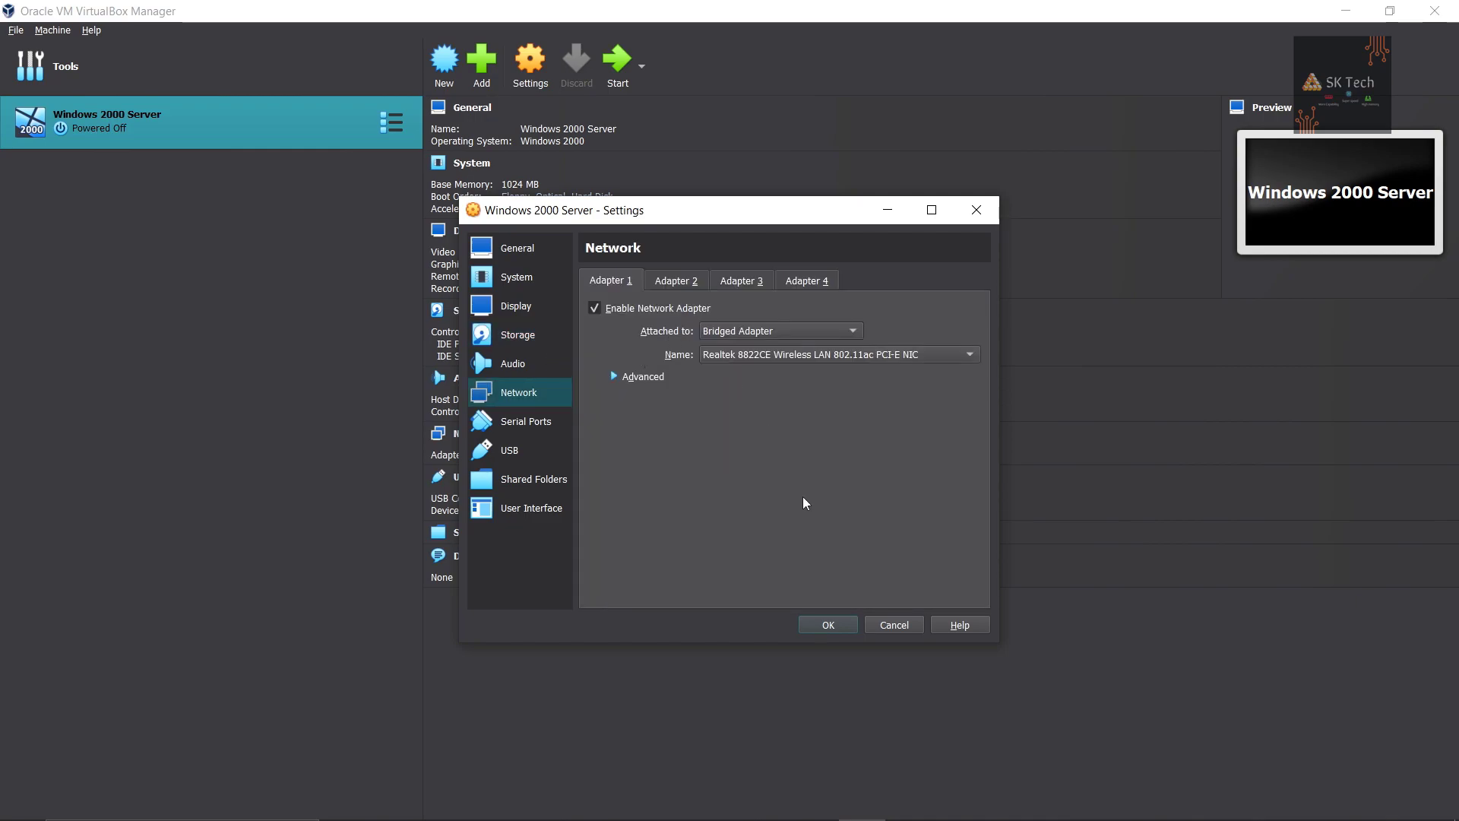
click(830, 625)
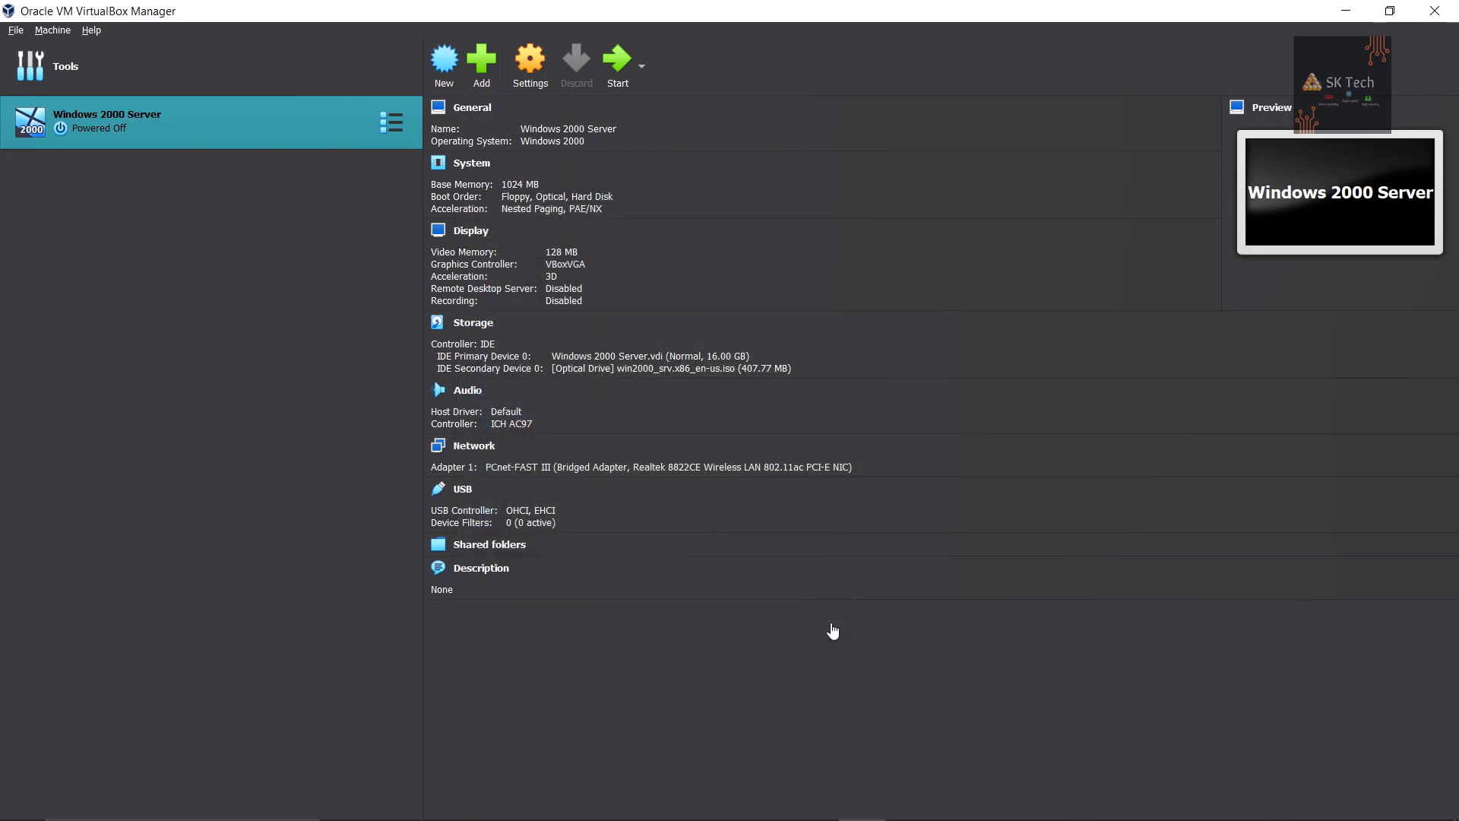
Step: Start the Windows 2000 Server virtual machine and enlarge its guest screen
click(618, 67)
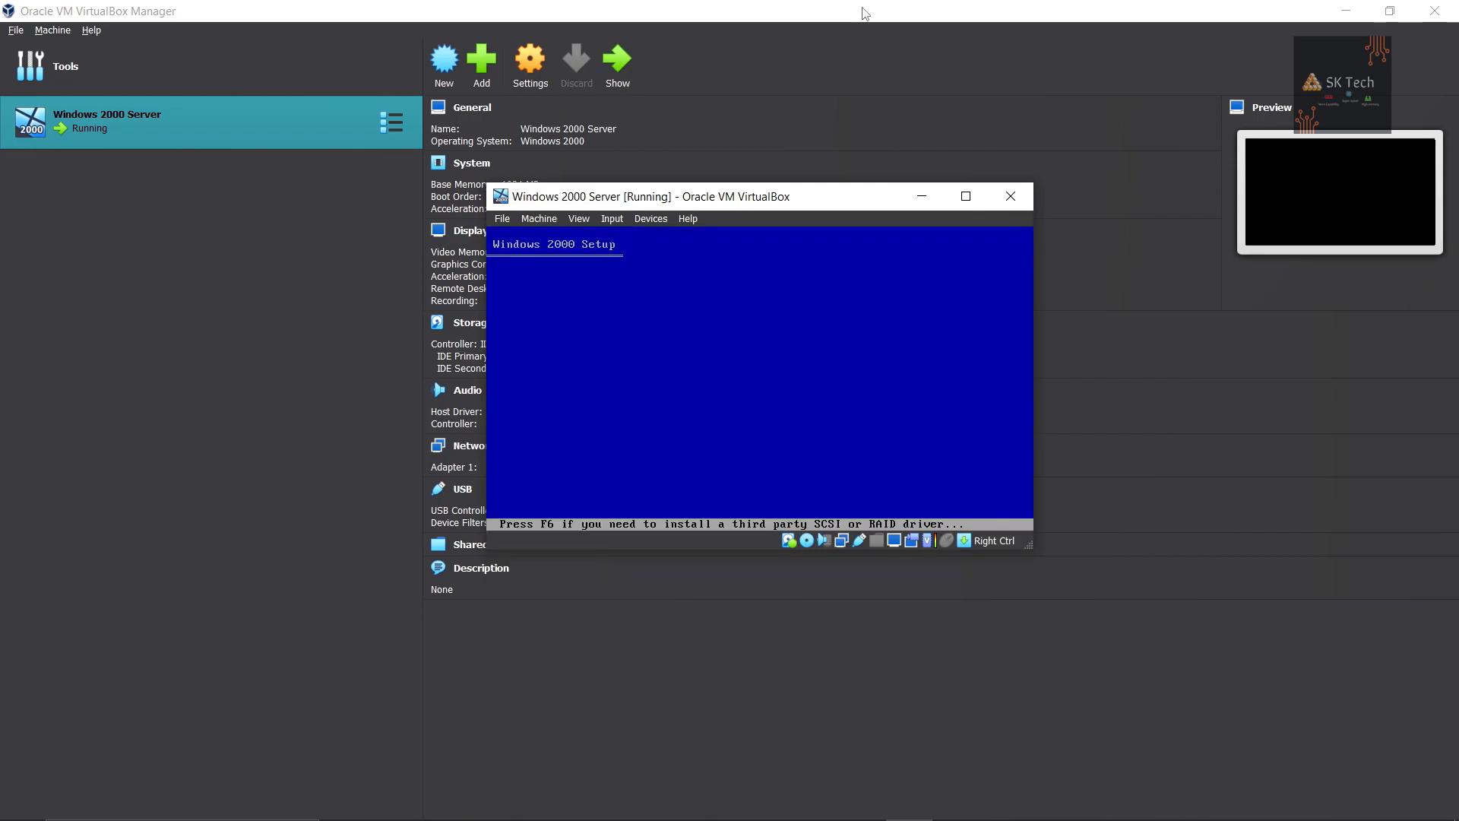
right_click(893, 540)
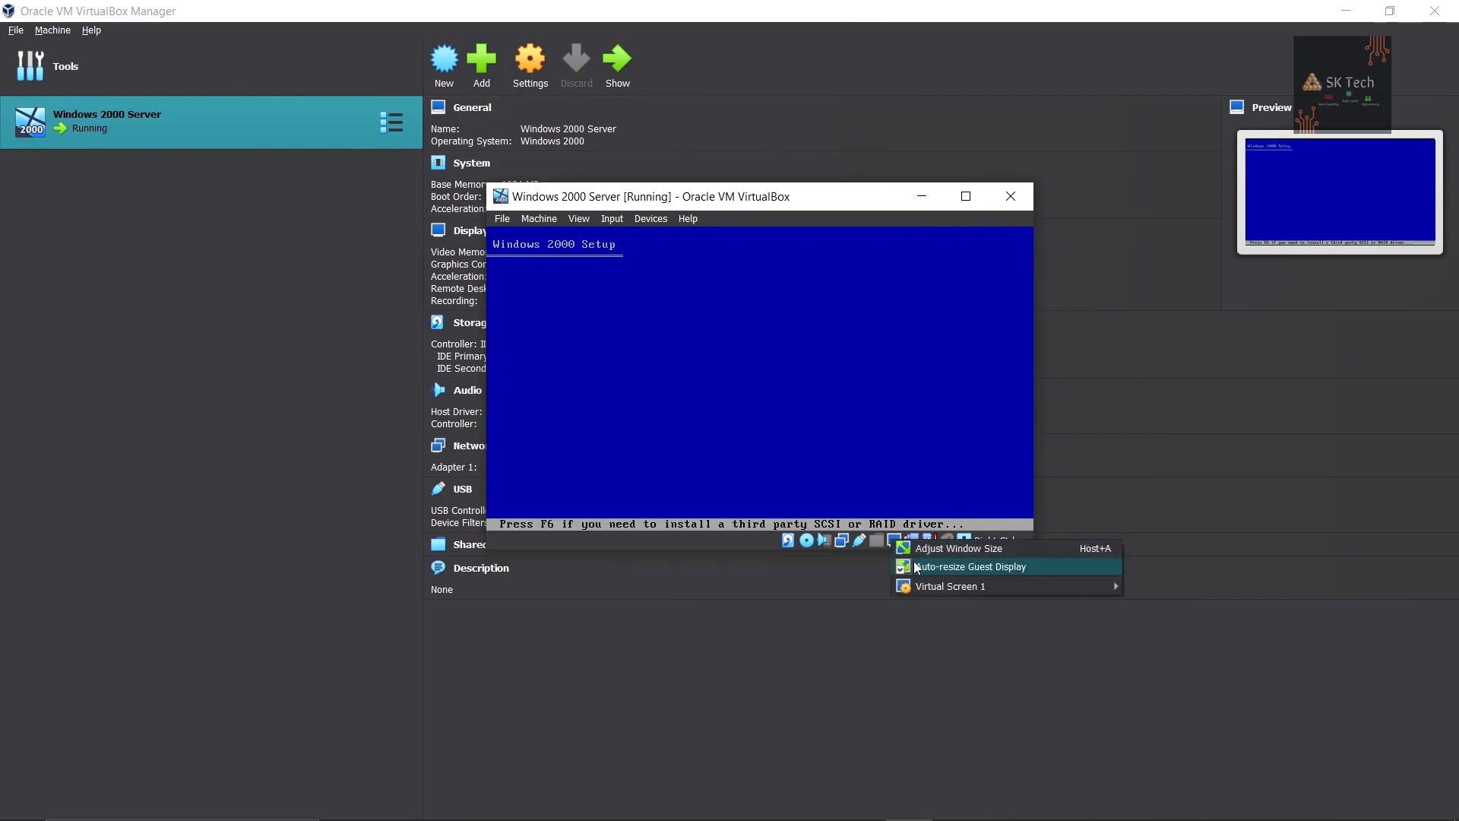
mouse_move(929, 592)
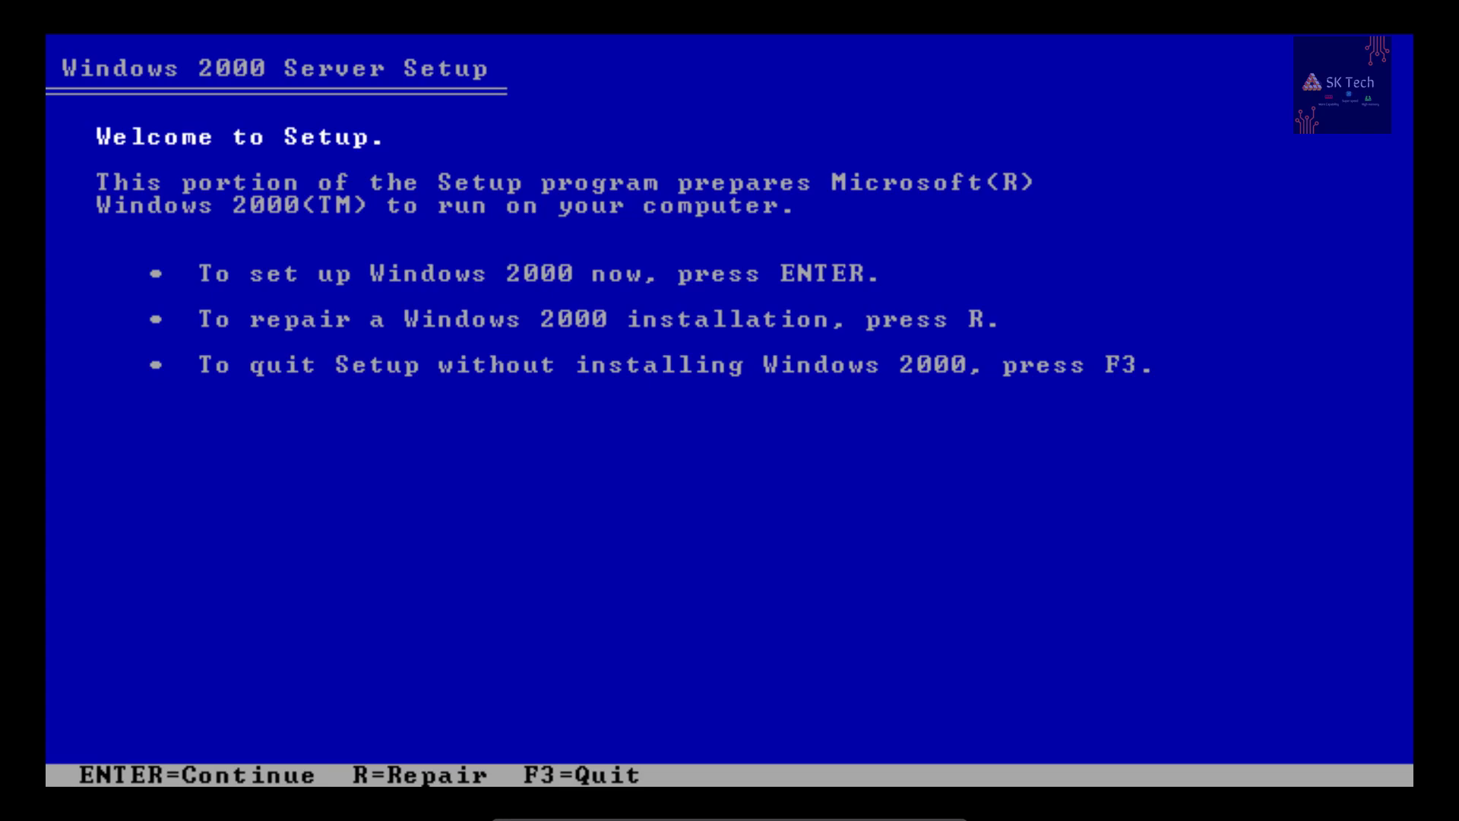
Step: Begin a new Windows 2000 installation on the empty startup disk and accept the license agreement after paging to its end
key(Return)
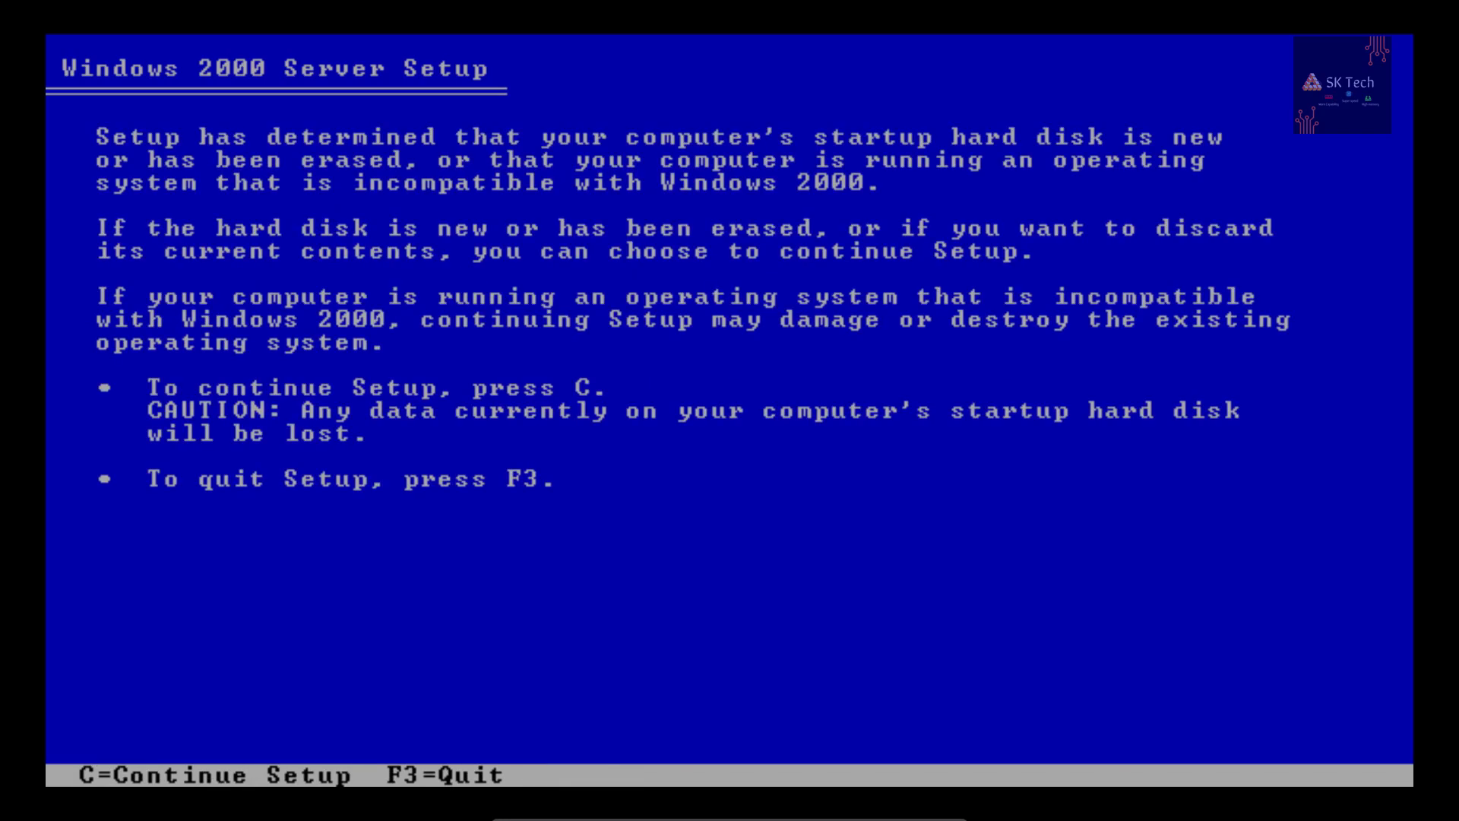
key(c)
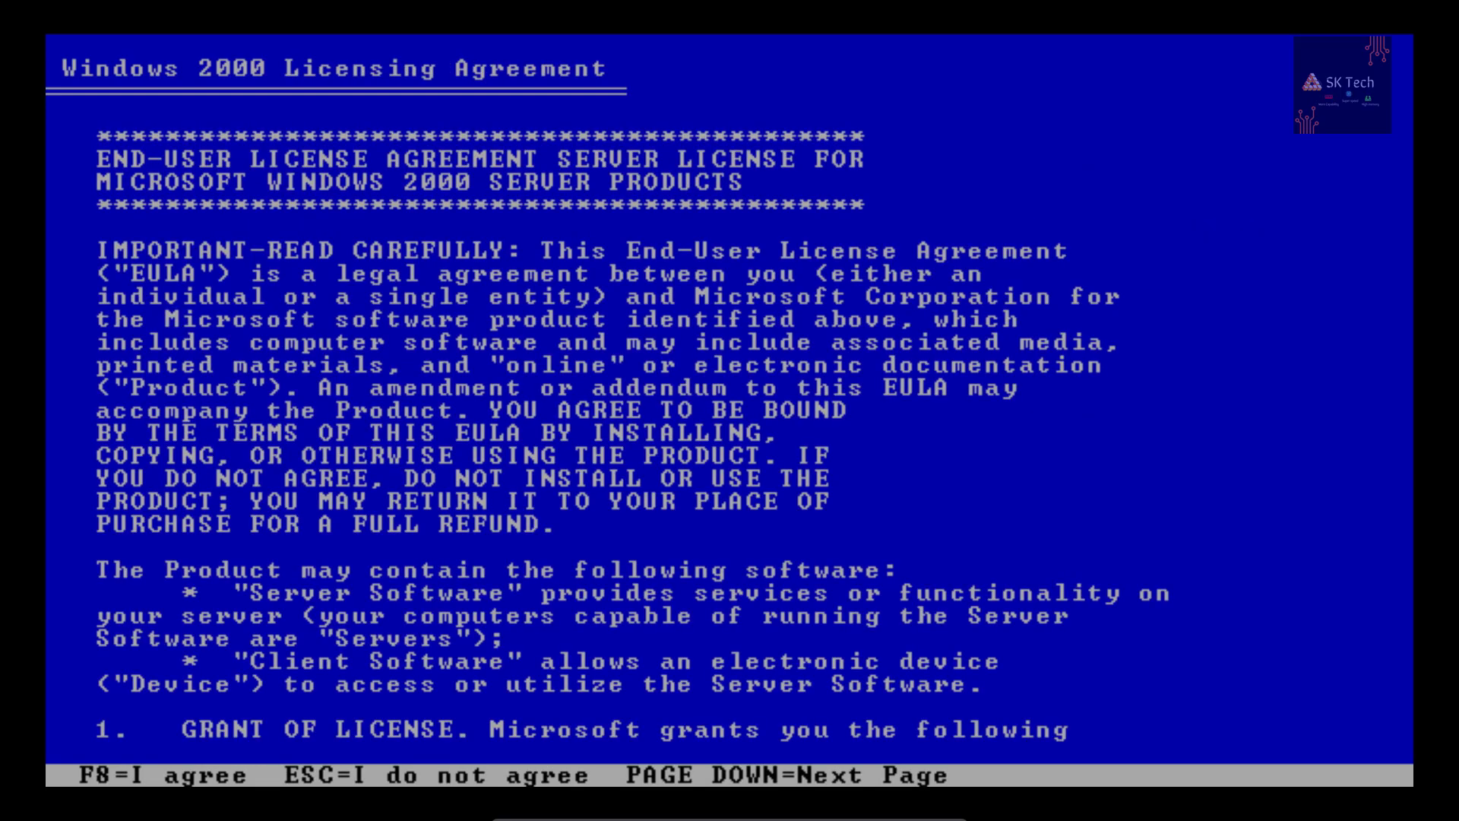
key(Page_Down)
key(Page_Down)
key(Page_Down)
key(Page_Down)
key(Page_Down)
key(Page_Down)
key(Page_Down)
key(Page_Down)
key(Page_Down)
key(Page_Down)
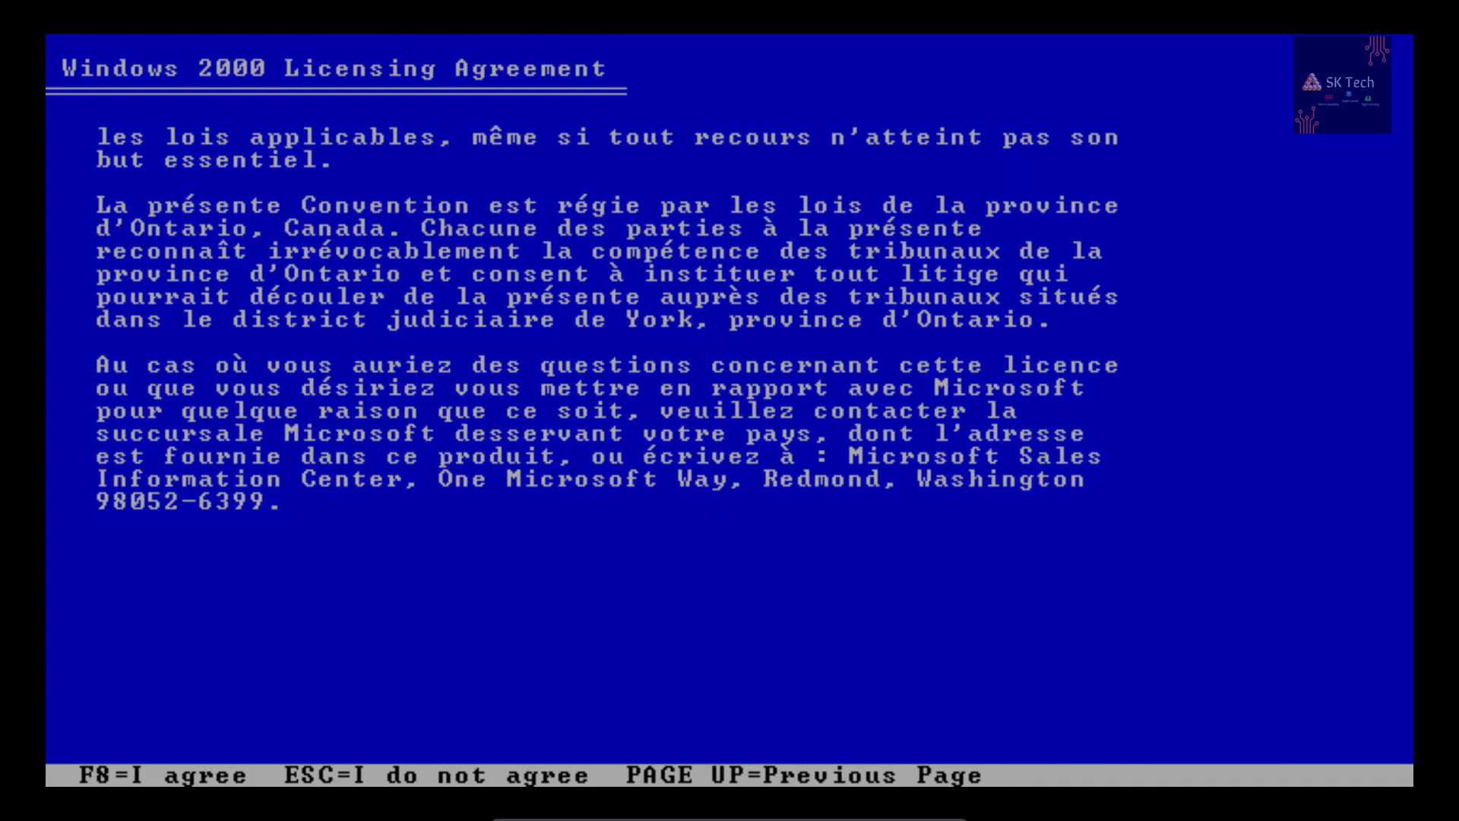
key(F8)
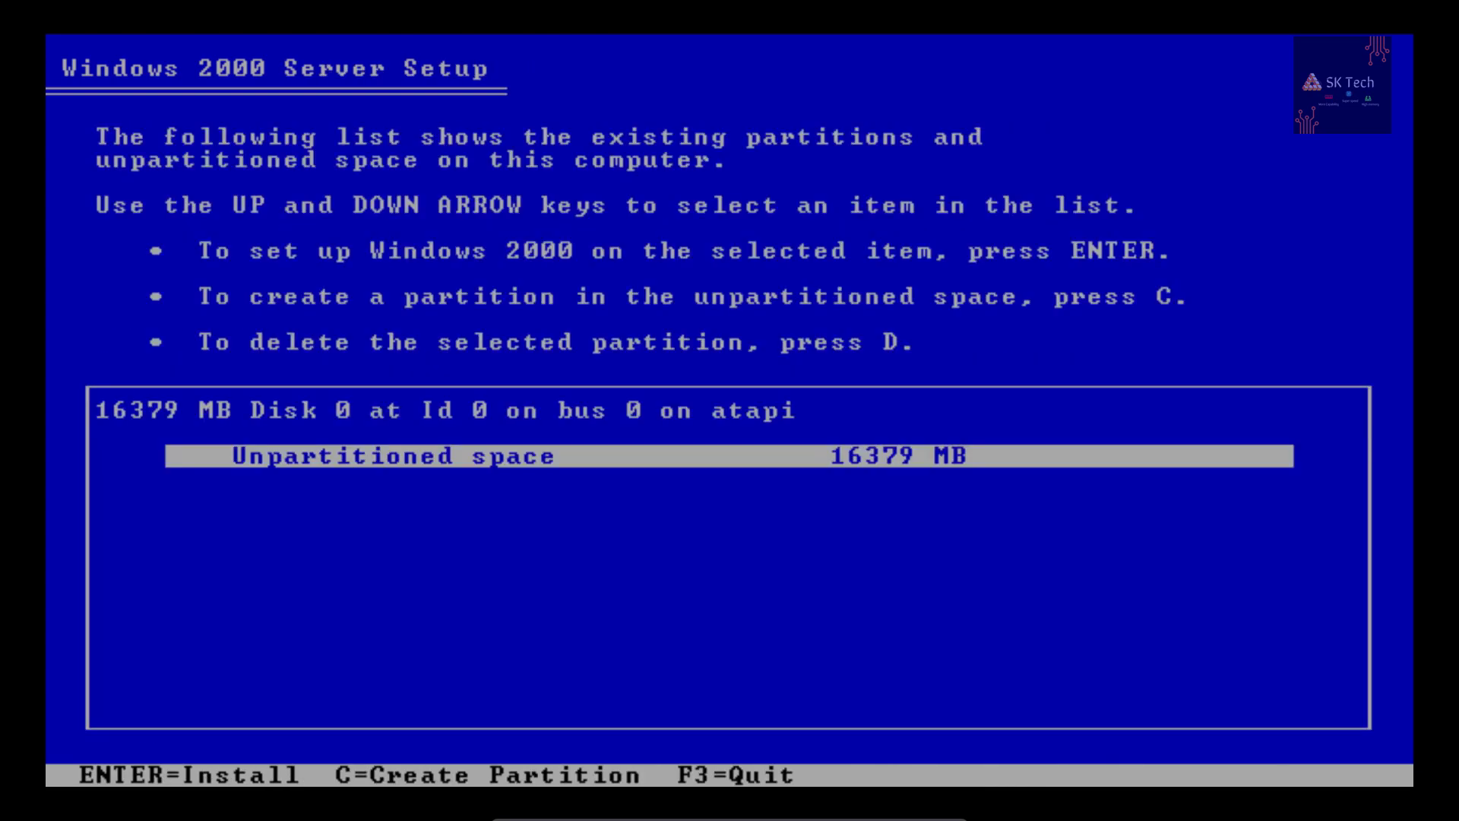
Step: Install Windows 2000 on the unpartitioned space, formatting the new partition with the NTFS file system
key(Return)
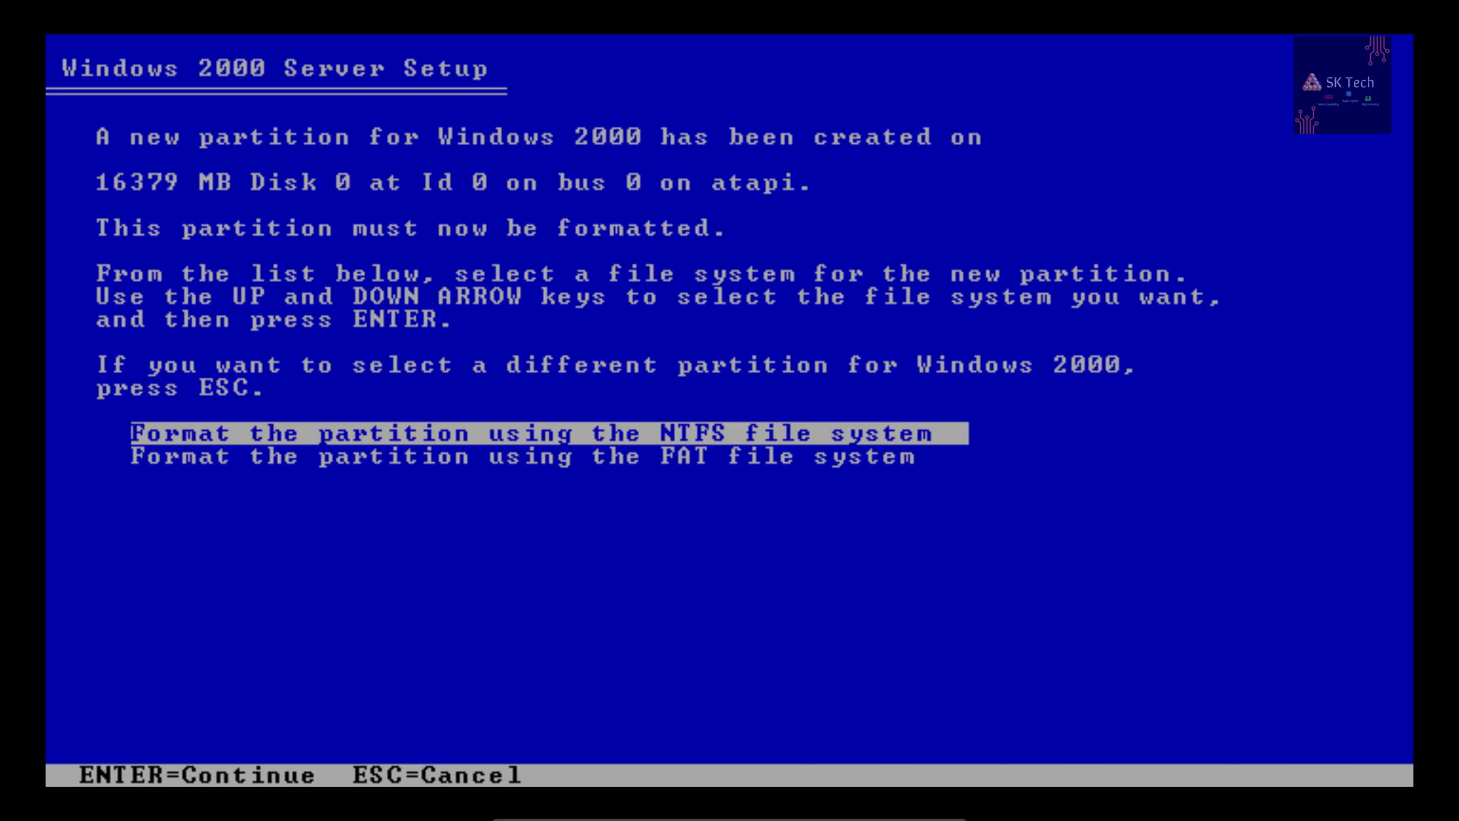
key(Return)
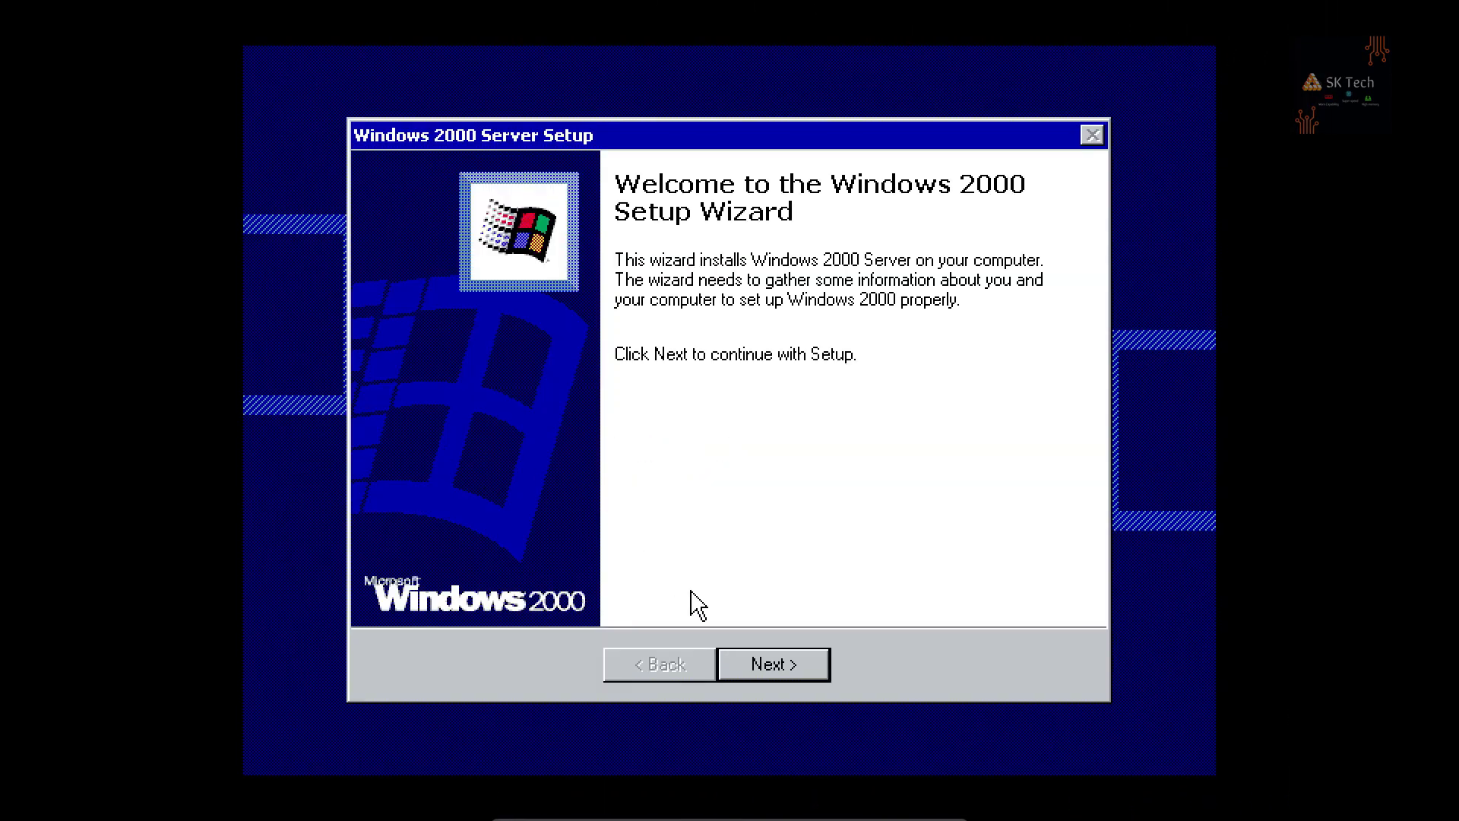
Step: Proceed through the Windows 2000 Setup Wizard's welcome page, keeping the default English (United States) regional settings and US keyboard layout
click(781, 659)
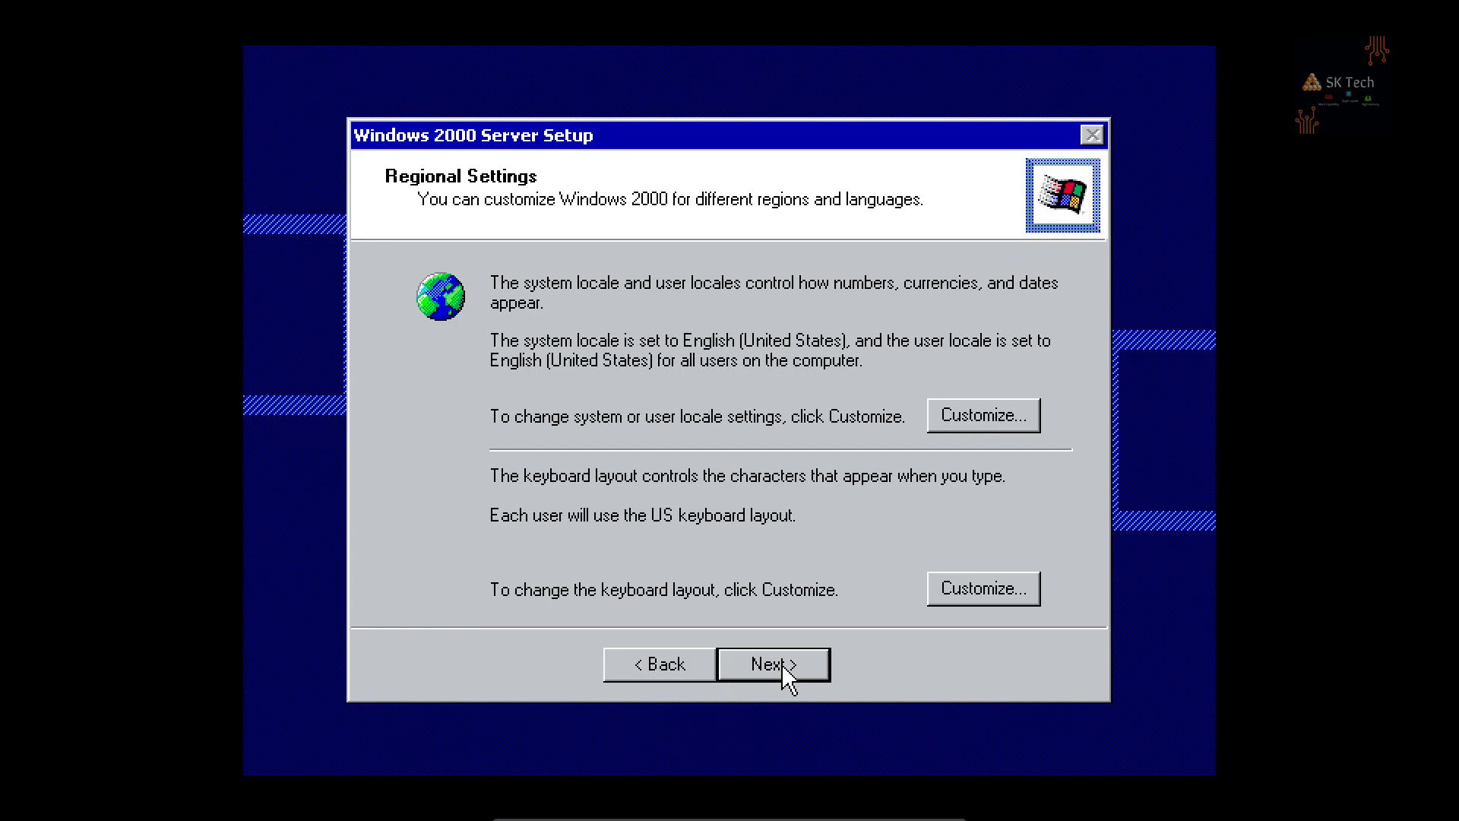
click(783, 665)
click(782, 665)
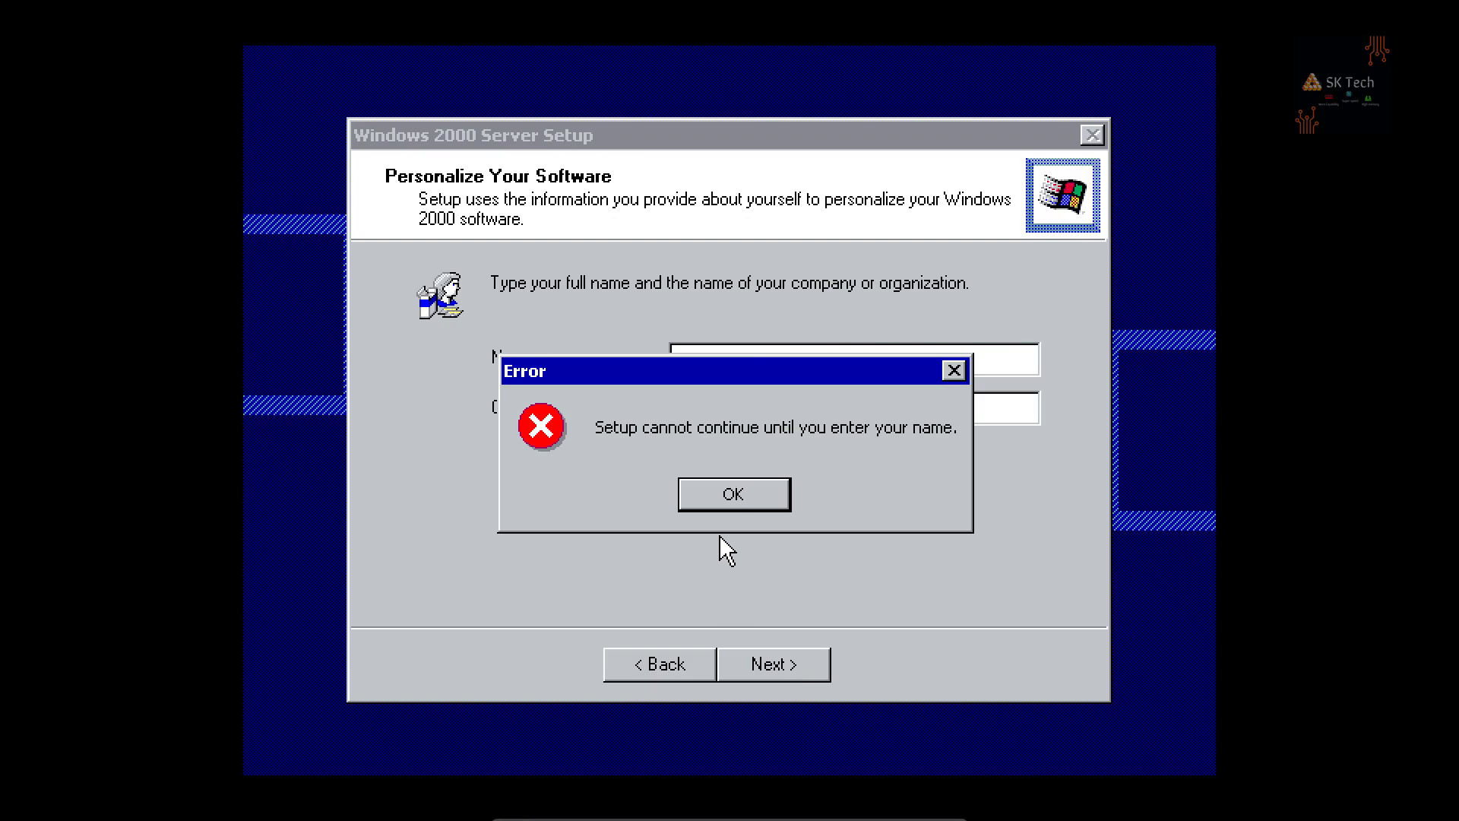
click(728, 495)
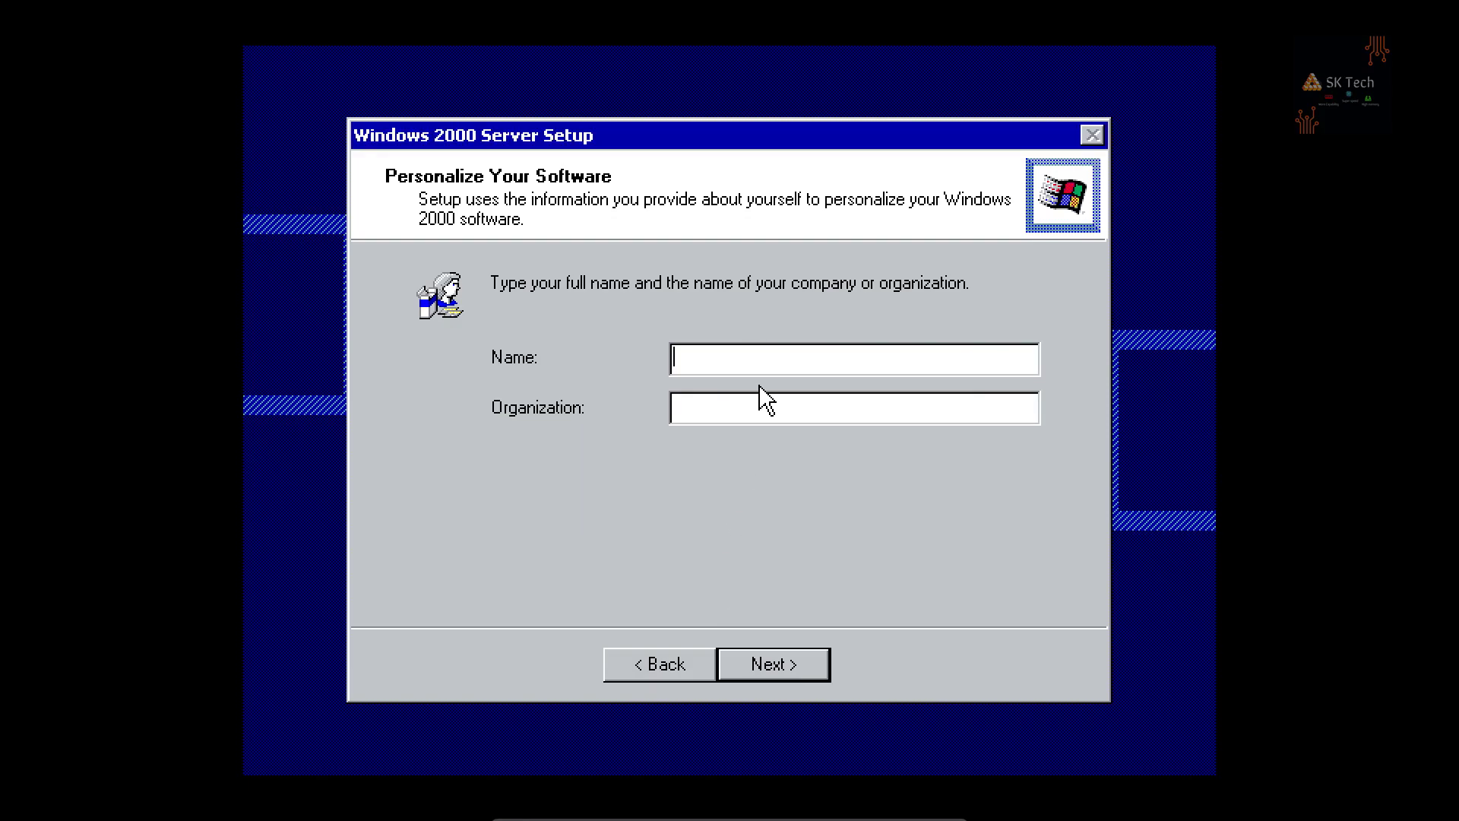
Step: Enter the owner's name and the organization RK, and submit the Windows 2000 product key
text(RK)
key(Tab)
text(RK)
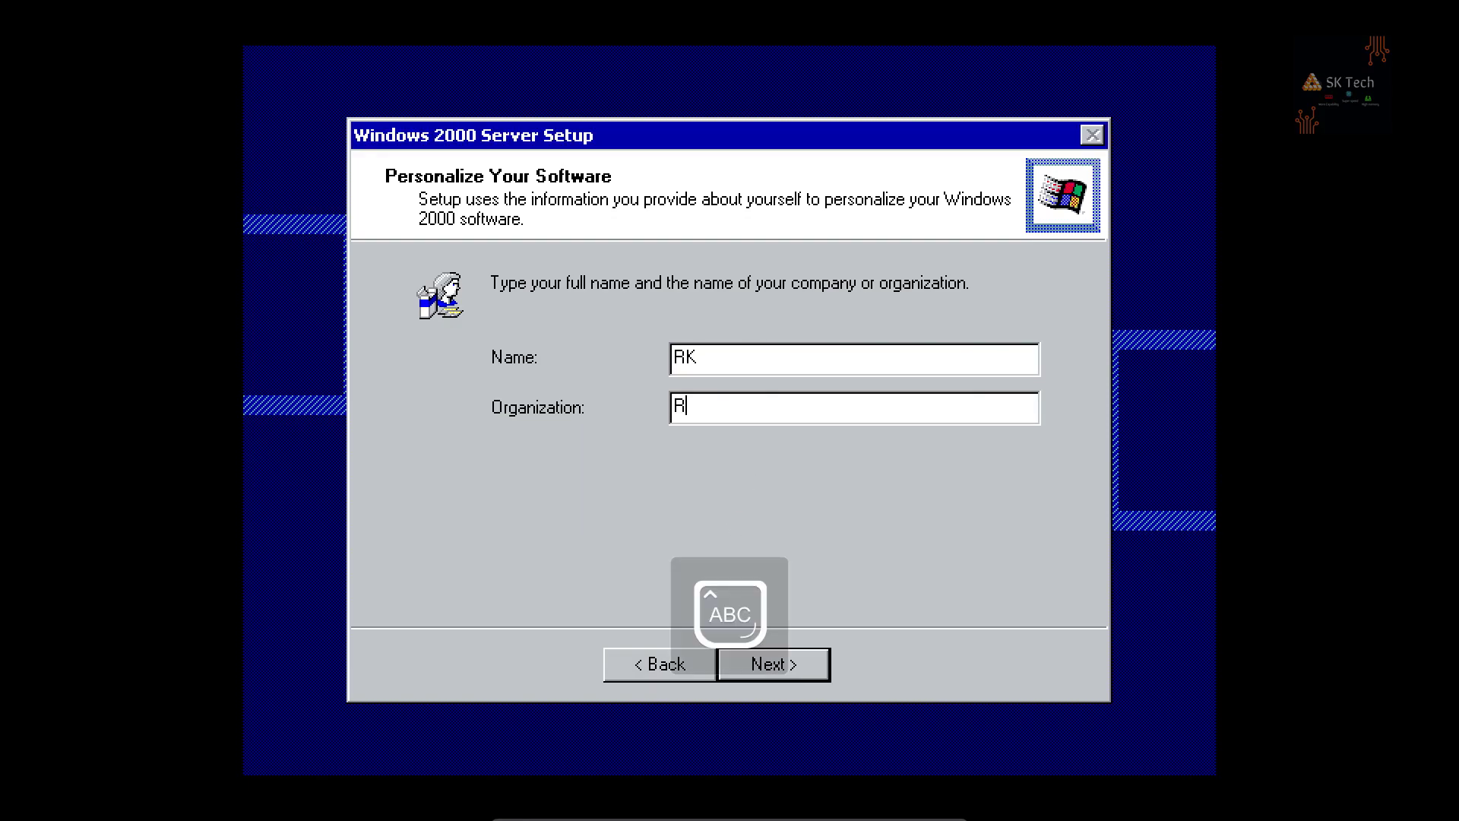
key(Return)
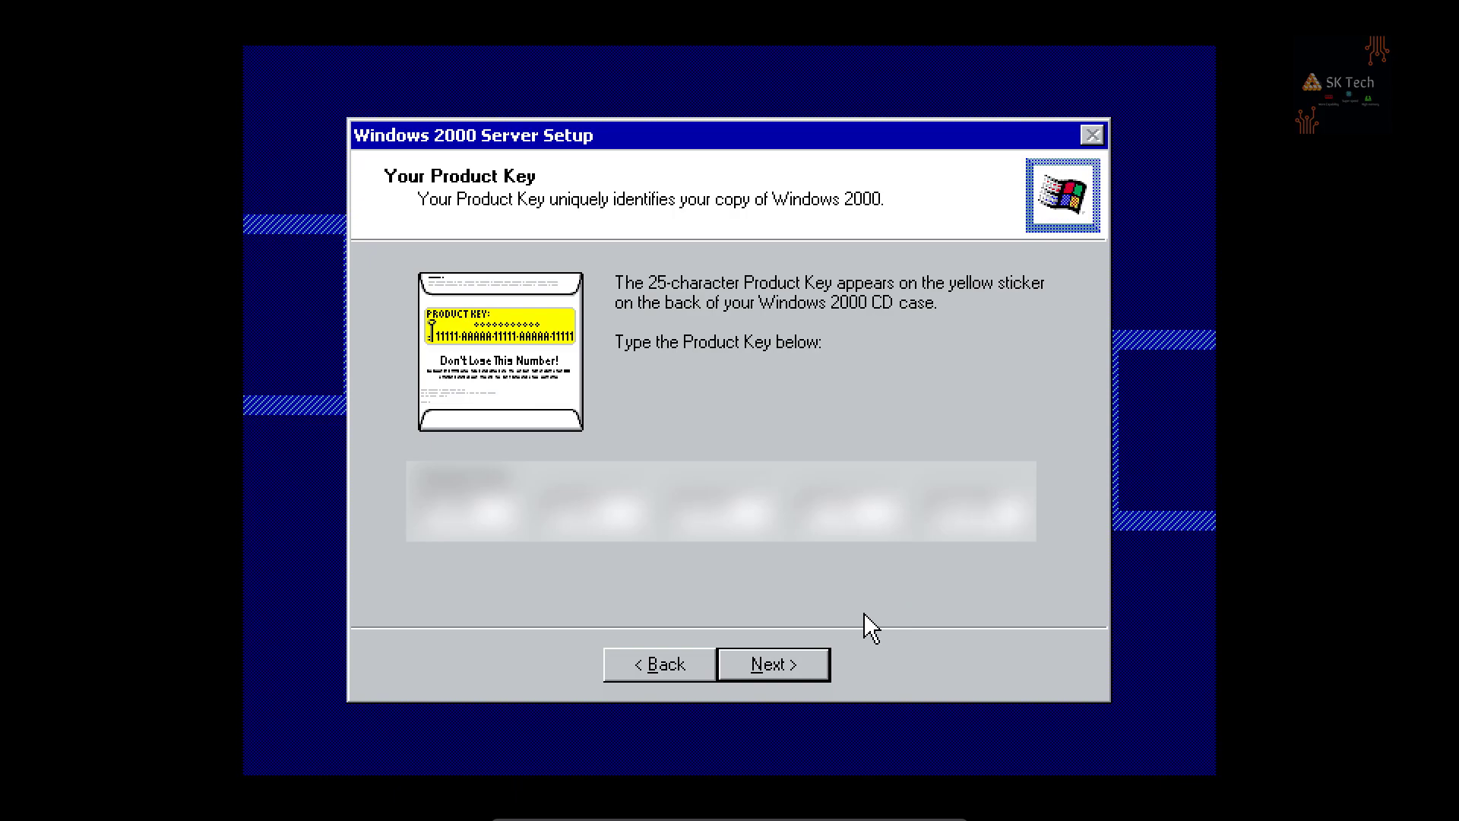
click(773, 662)
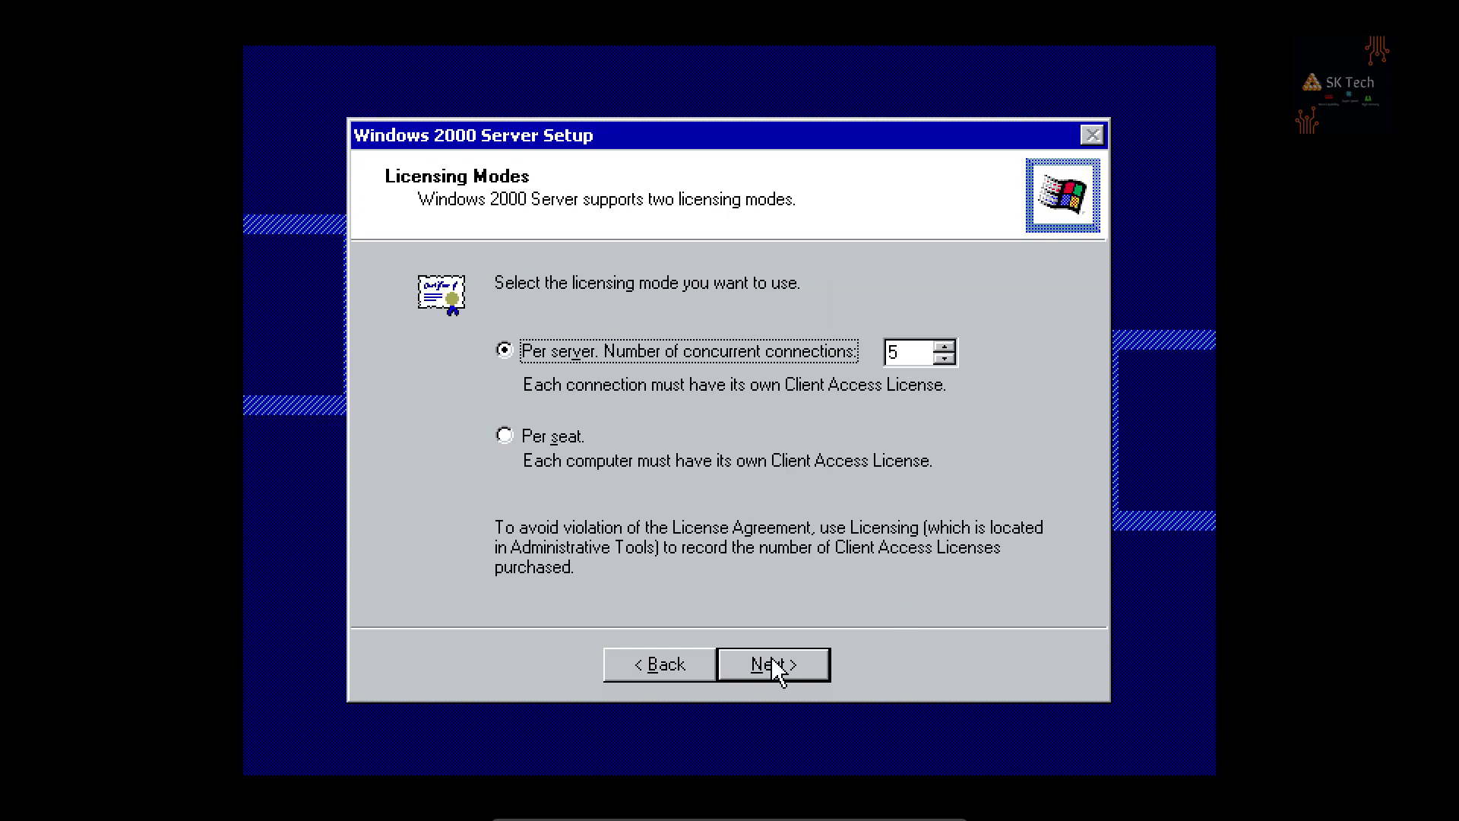
Step: Select the Per seat licensing mode and keep the suggested computer name with a blank Administrator password
click(552, 439)
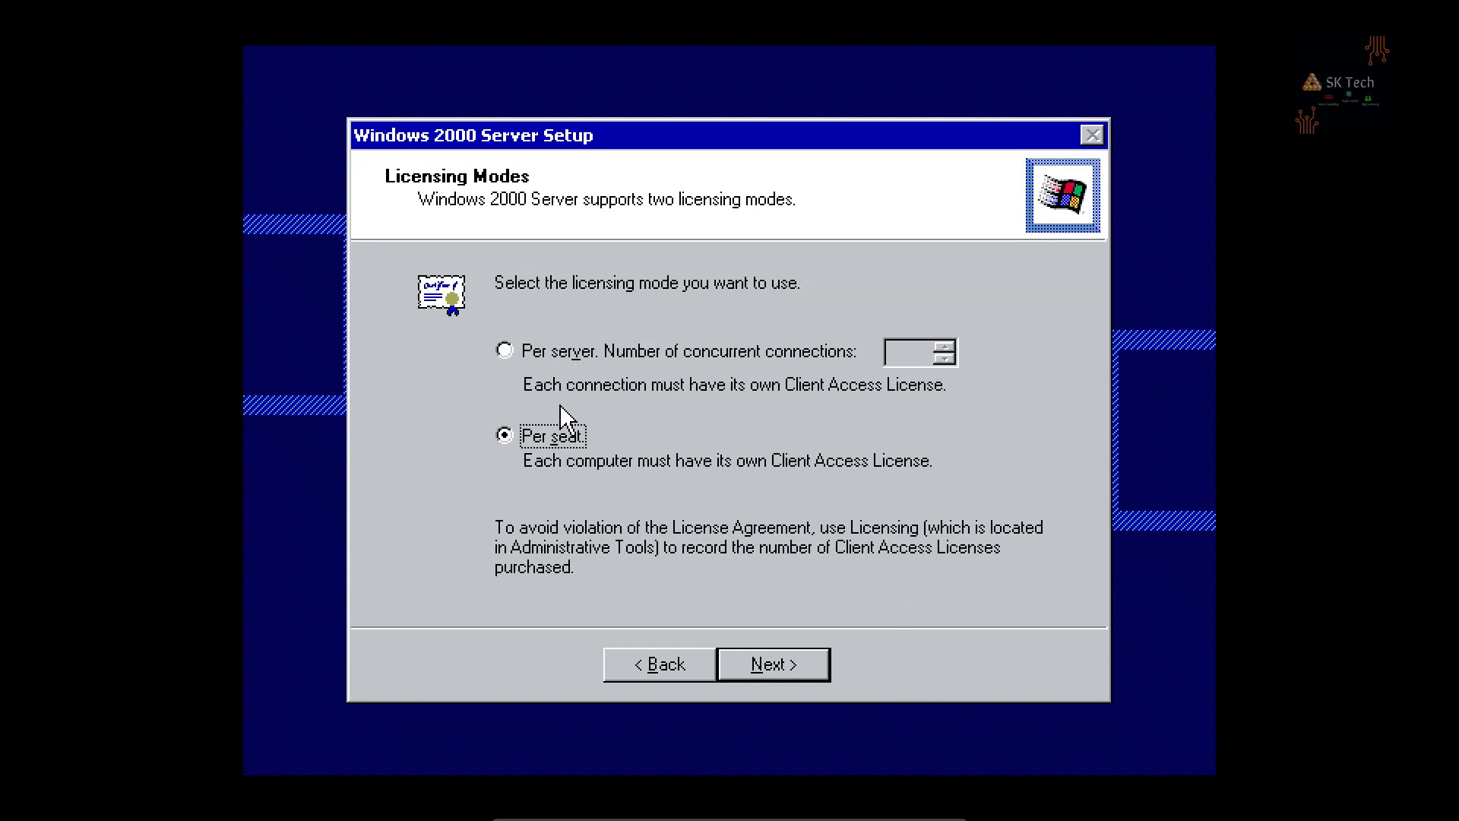
click(779, 664)
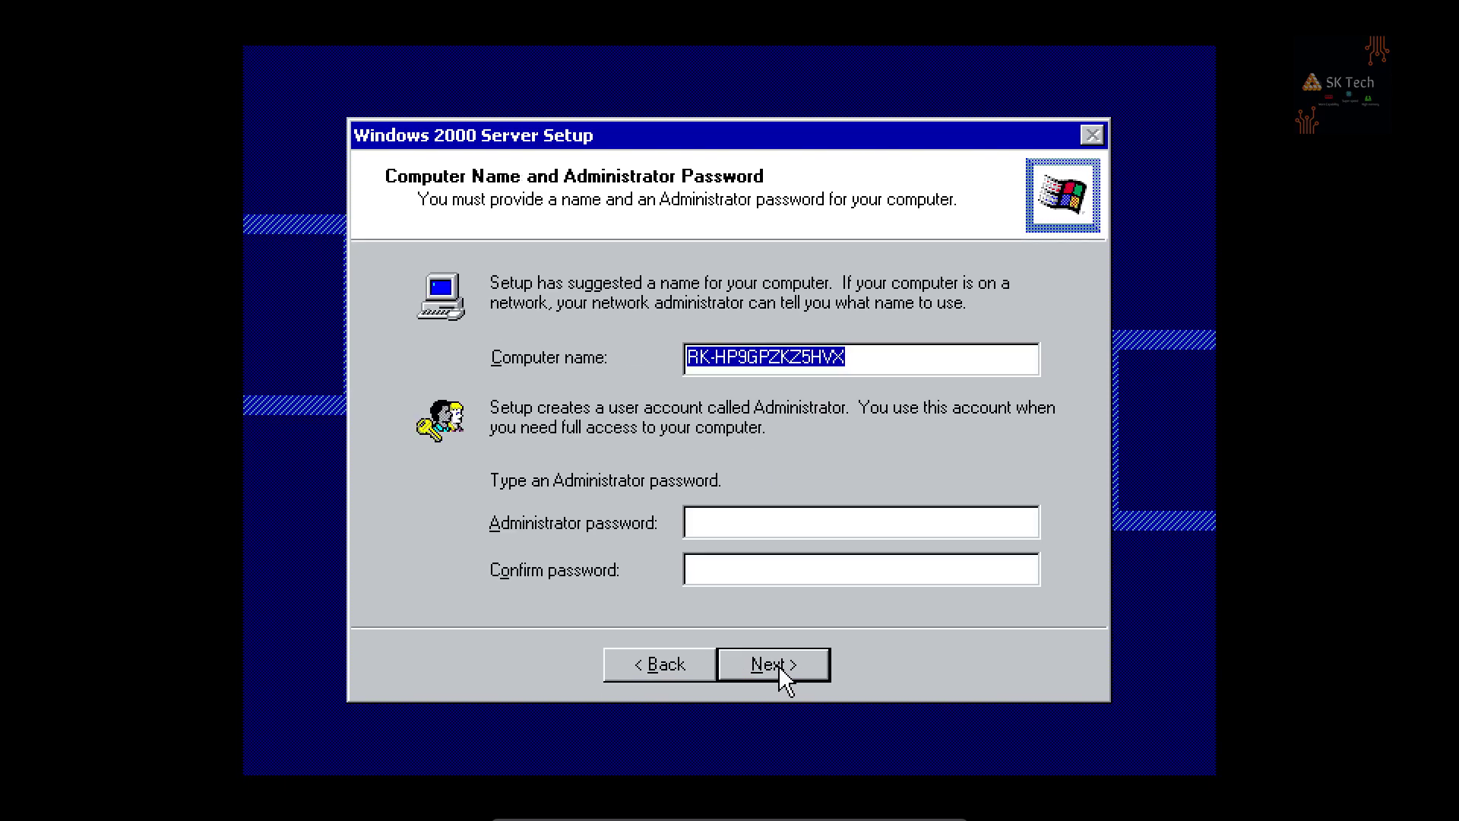
click(778, 664)
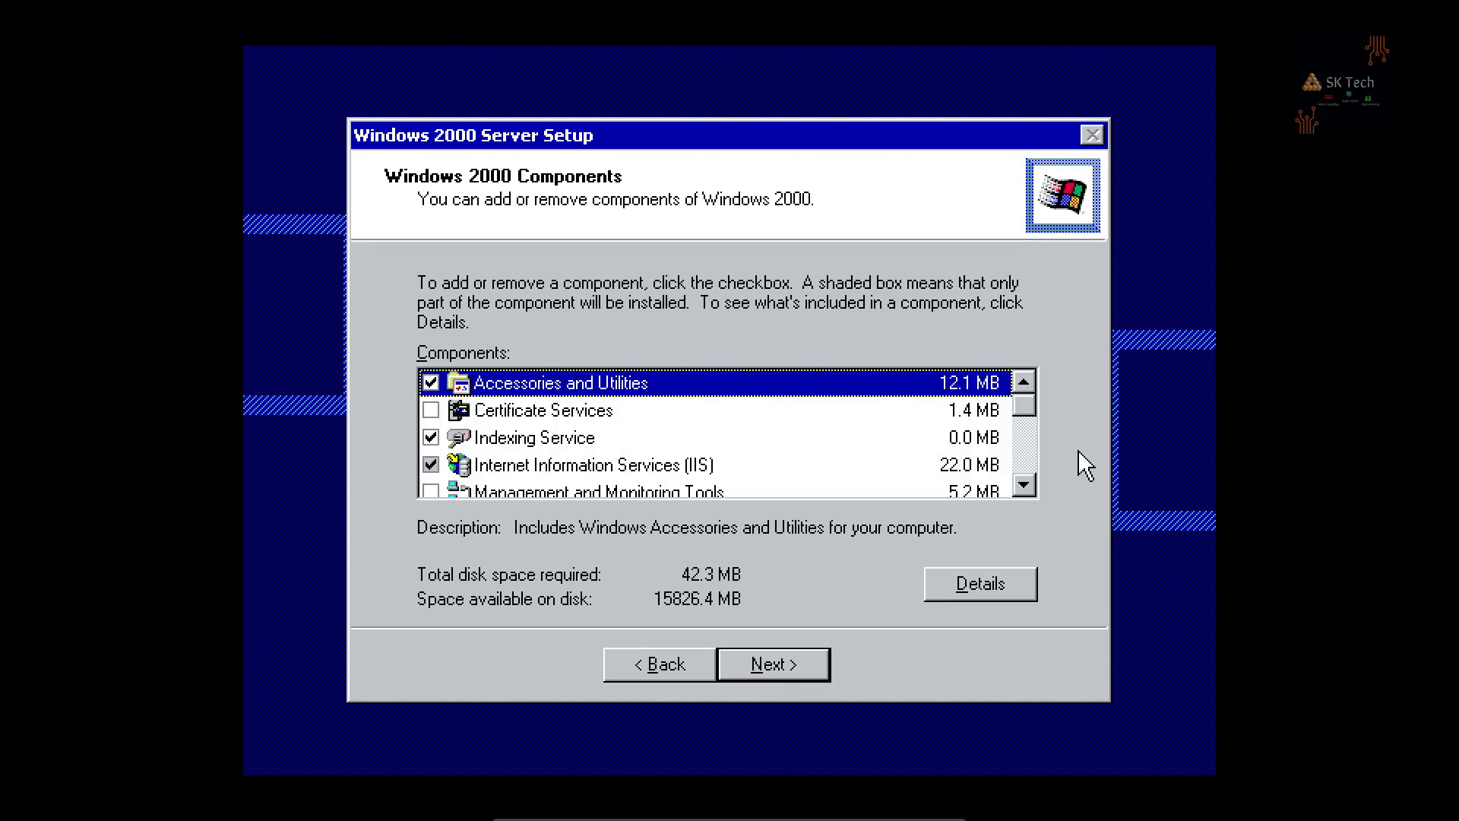
Step: Add the Management and Monitoring Tools, Networking Services, and Other Network File and Print Services components to the installation
click(427, 411)
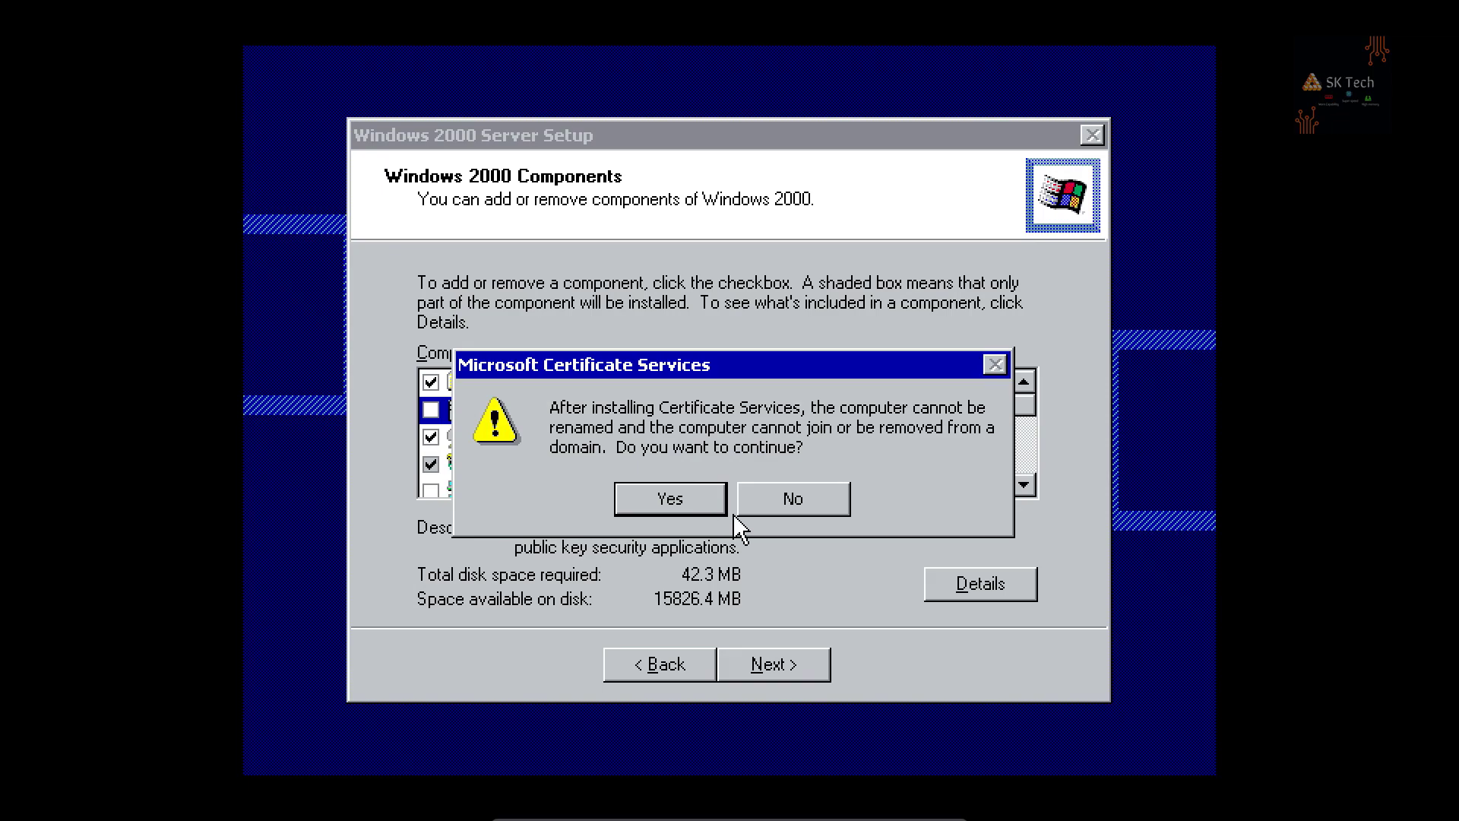
click(721, 509)
click(1025, 484)
click(1024, 484)
click(1024, 484)
click(431, 410)
click(431, 438)
click(431, 465)
click(430, 492)
click(1024, 486)
scroll(434, 380, down, 3)
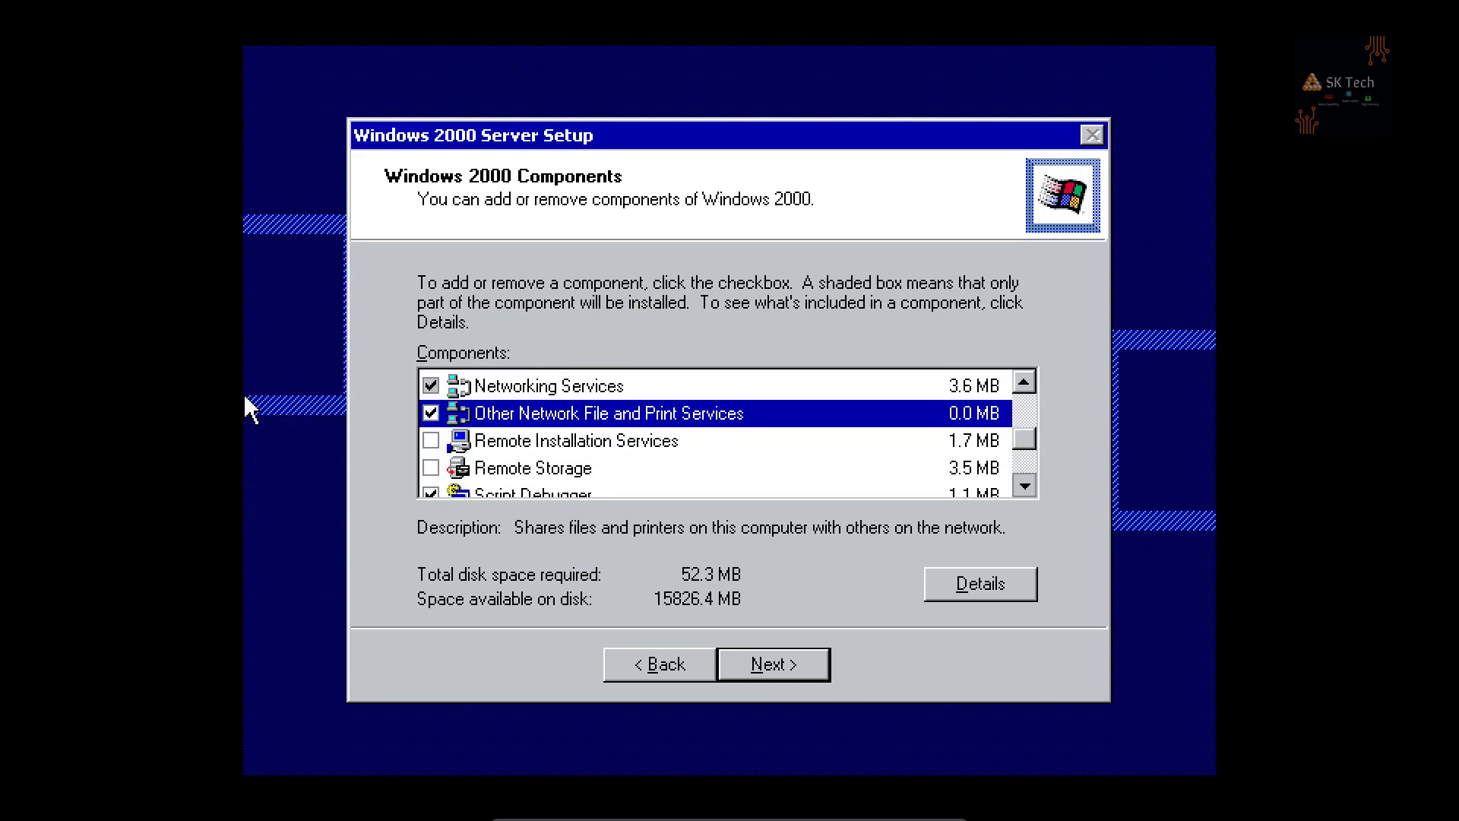
Step: Add Remote Installation Services, Remote Storage and the remaining components, including Terminal Services, to the installation
click(431, 410)
click(431, 438)
click(431, 465)
click(1024, 380)
click(1024, 380)
click(430, 410)
click(430, 383)
click(1024, 380)
click(1024, 379)
click(1025, 380)
click(1024, 380)
click(1024, 380)
click(1024, 380)
click(1024, 380)
click(1024, 379)
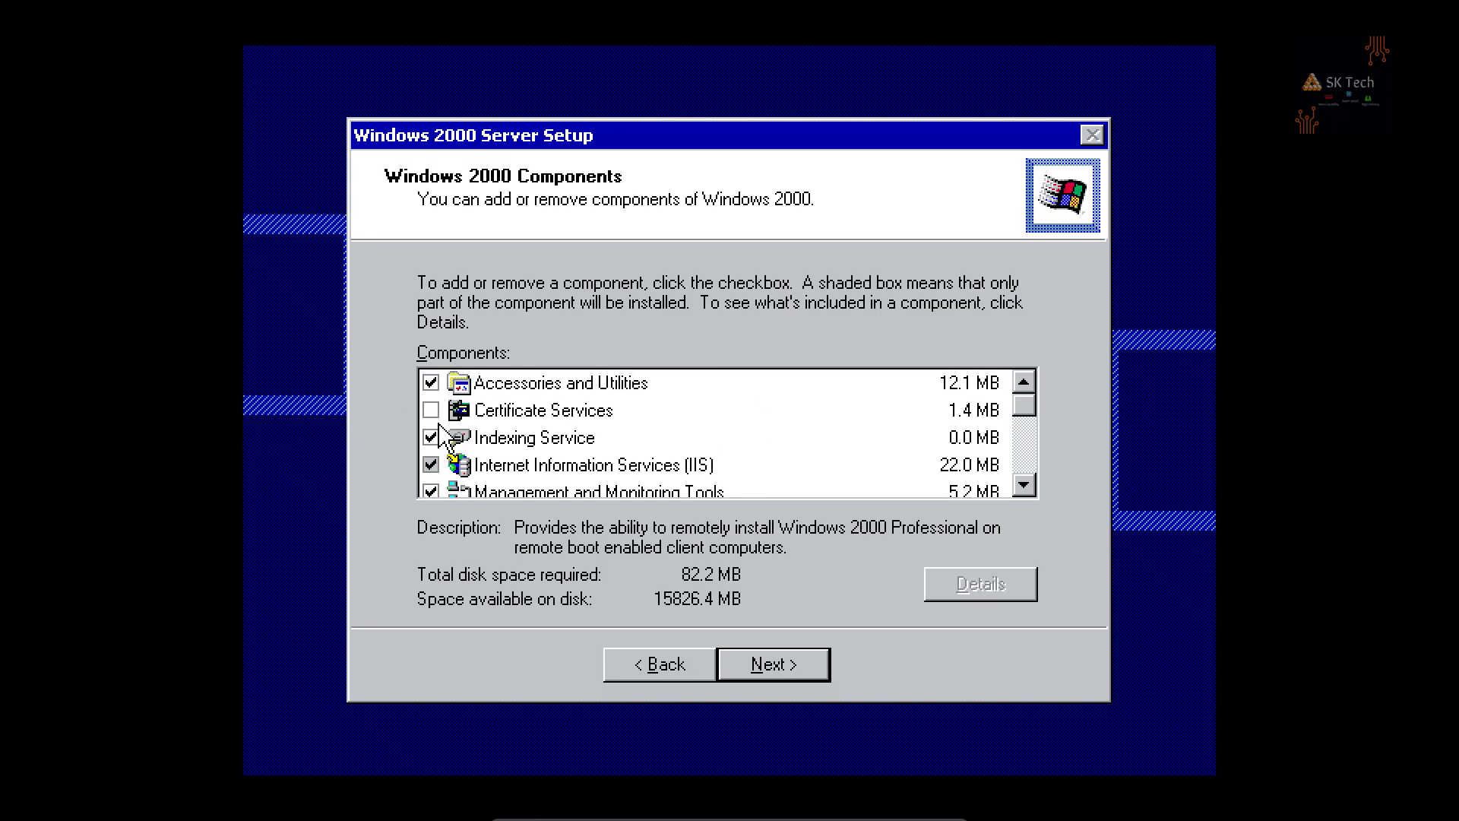
Step: Choose Certificate Services, accept its renaming and domain restriction, and proceed from the component selection to the Terminal Services setup
click(431, 410)
click(707, 499)
click(760, 667)
click(1007, 465)
click(768, 664)
click(737, 667)
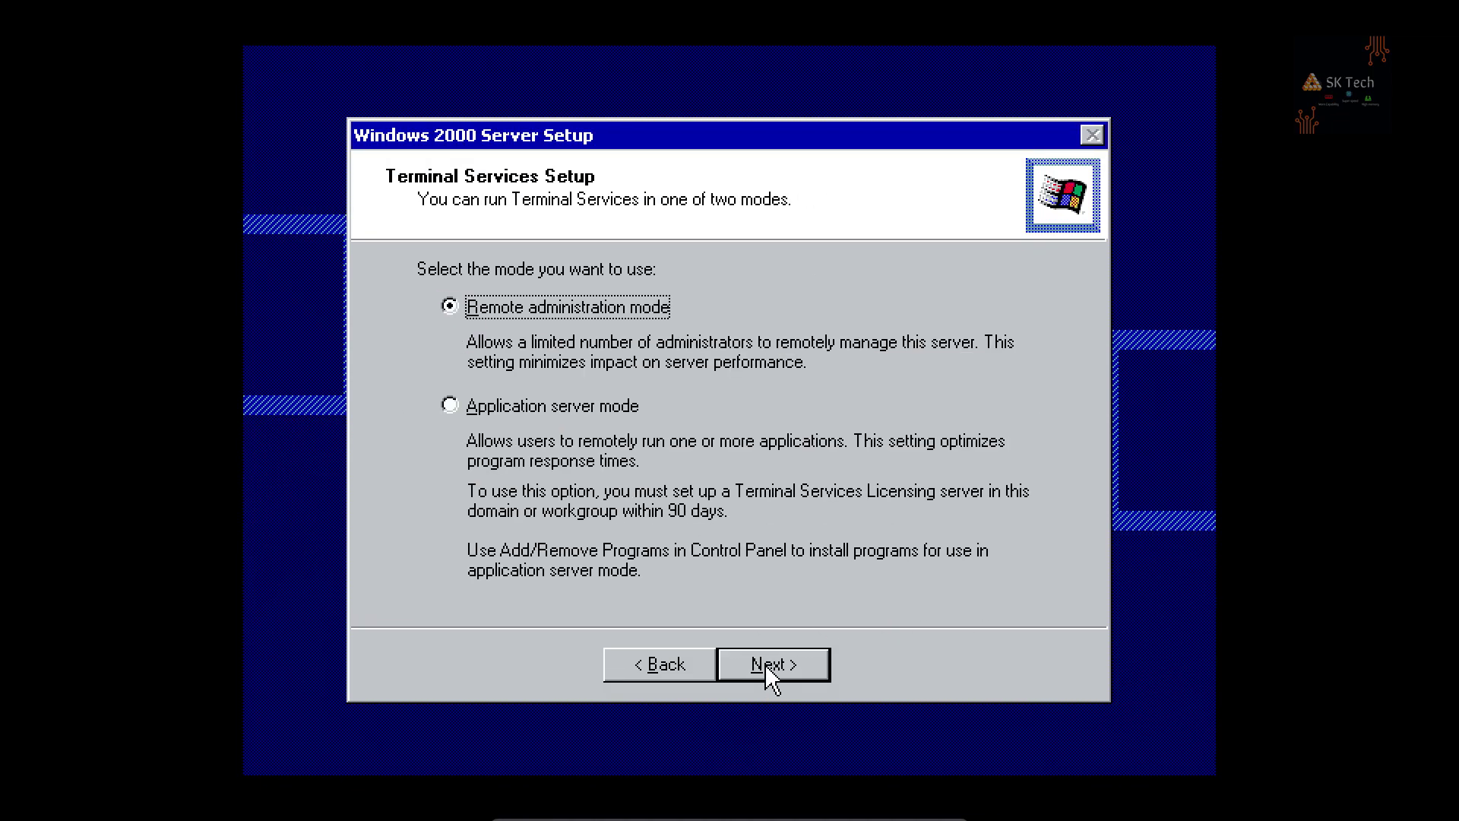
Step: Choose Application server mode for Terminal Services and continue through its setup to the networking settings
click(579, 407)
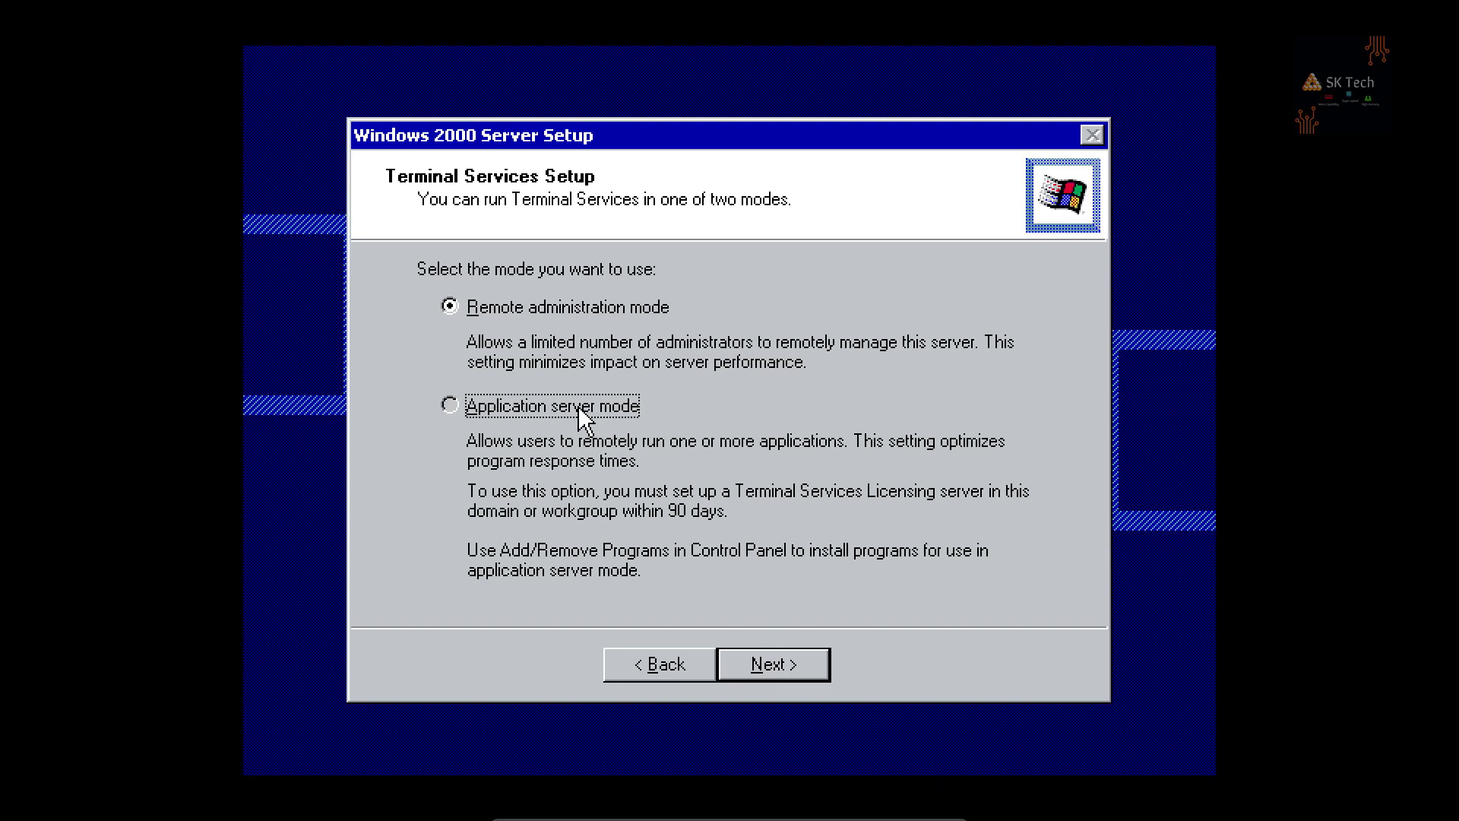
click(765, 664)
click(759, 332)
click(680, 470)
click(763, 666)
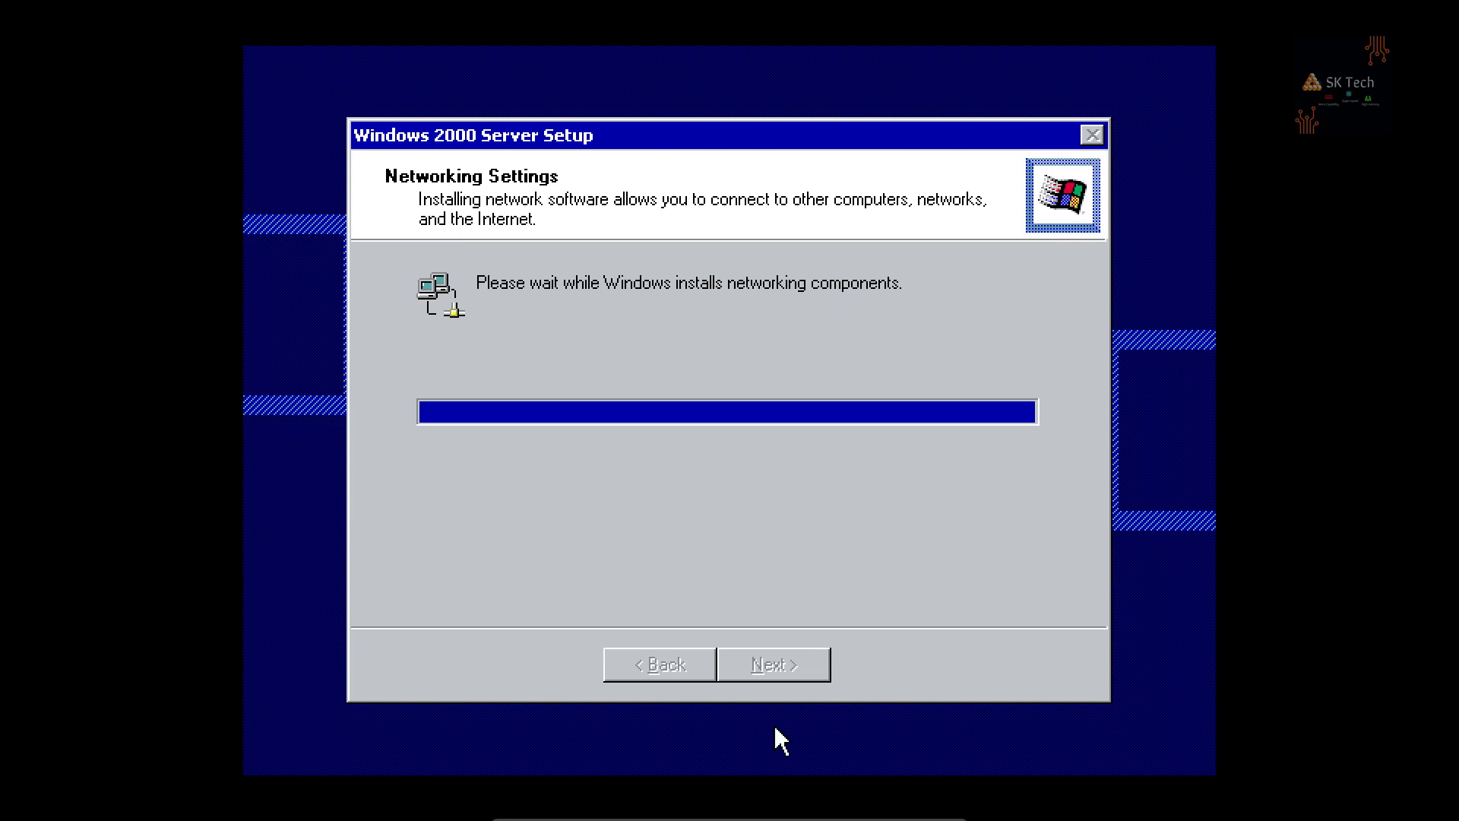
Step: Accept the networking settings, keep the computer in WORKGROUP without a domain, and acknowledge the WINS dynamic IP address notice
click(764, 663)
click(637, 422)
click(684, 354)
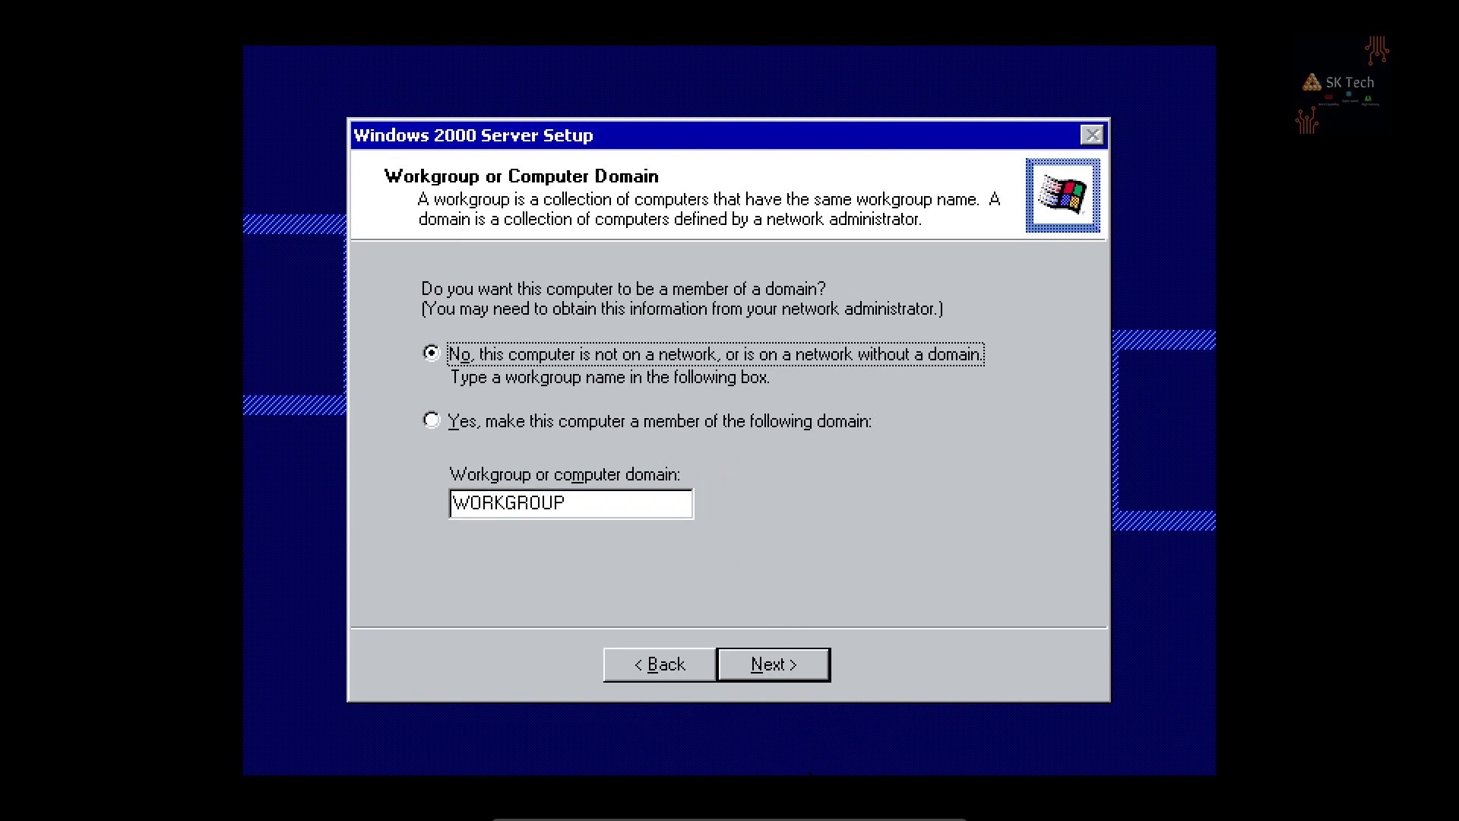
click(754, 664)
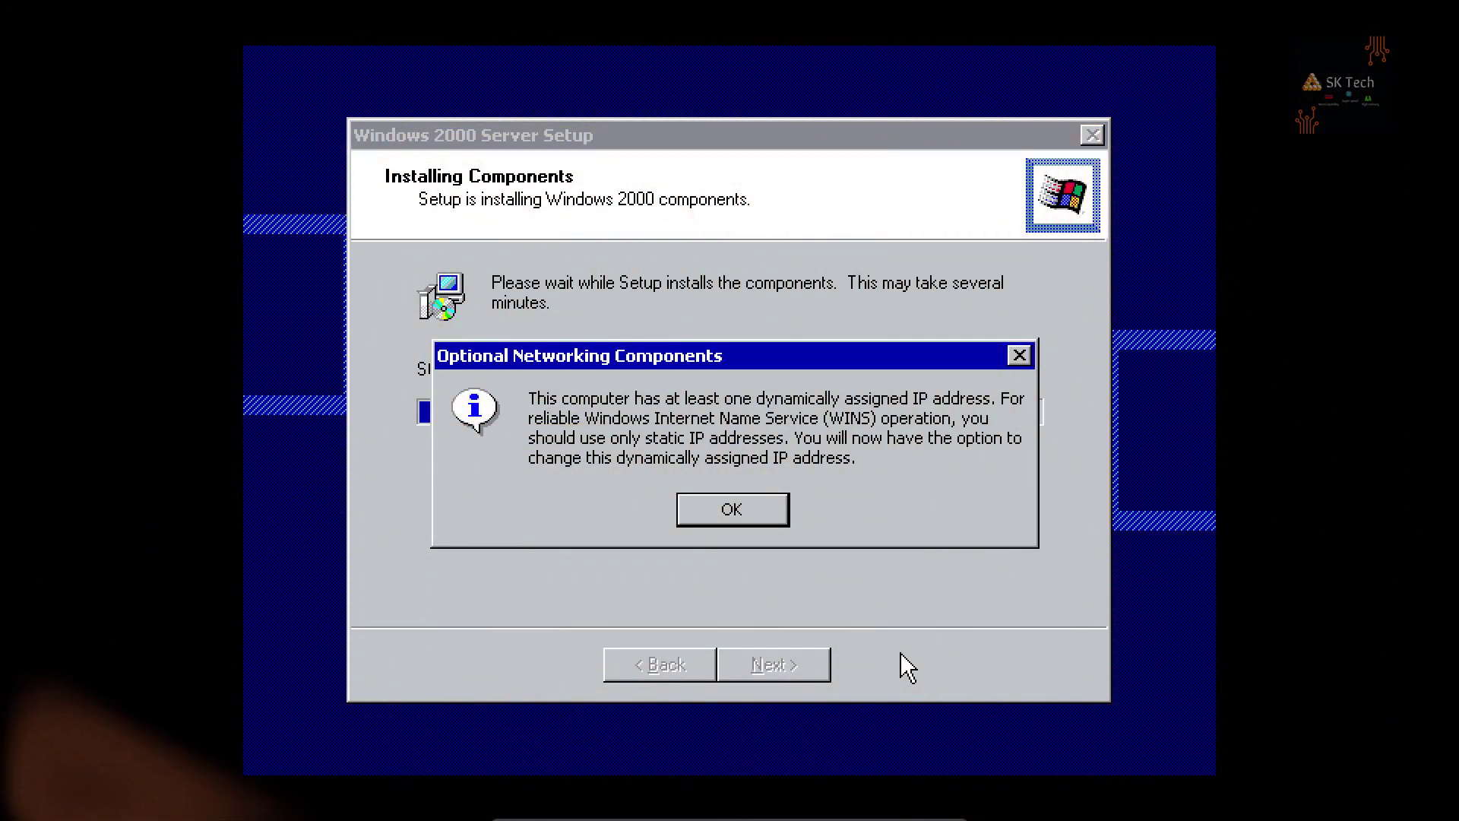
click(726, 507)
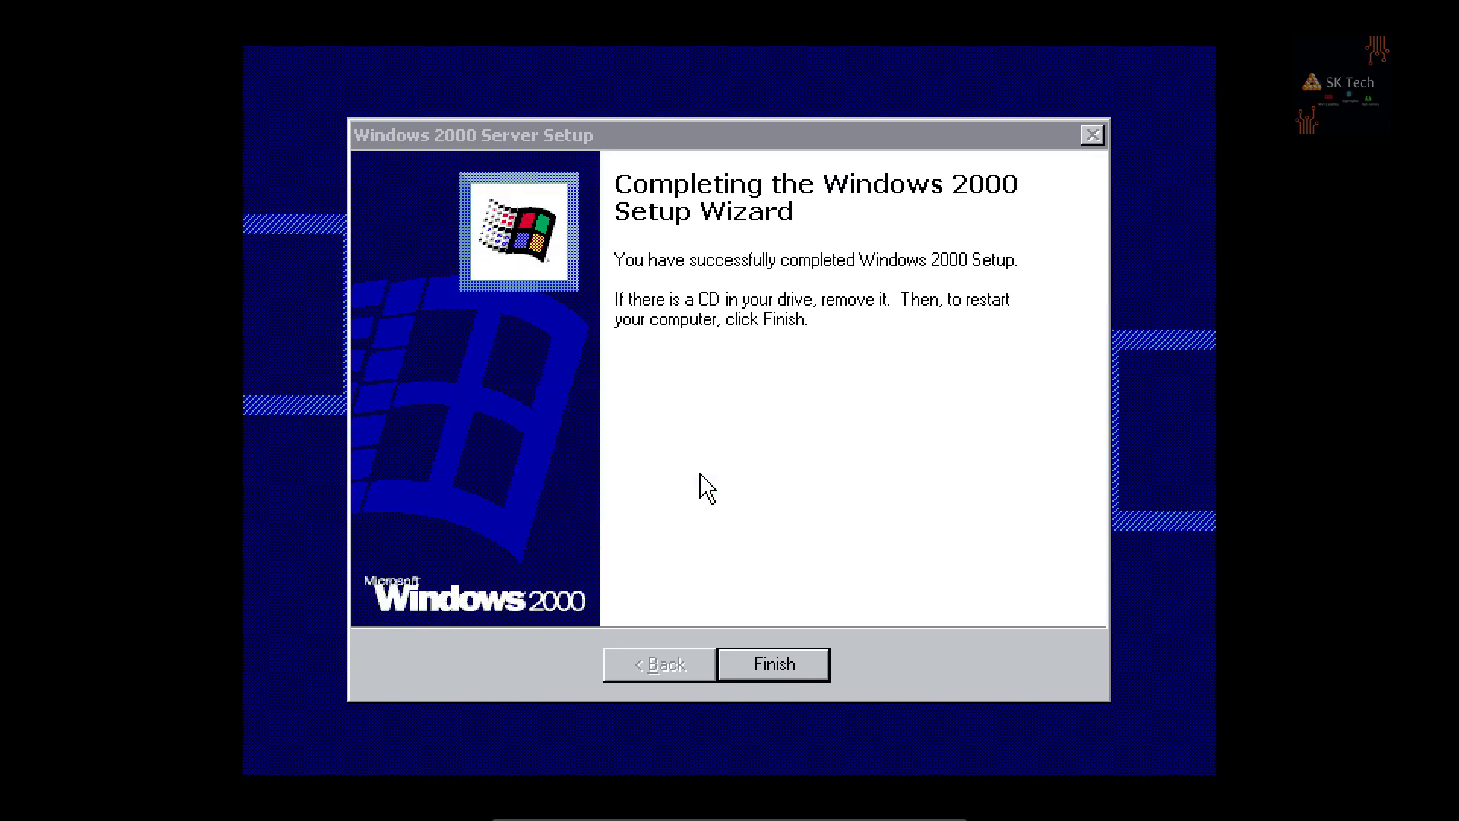
Step: Finish Windows 2000 Setup to restart the server, and log on as Administrator, dismissing the Service Control Manager warning
click(777, 667)
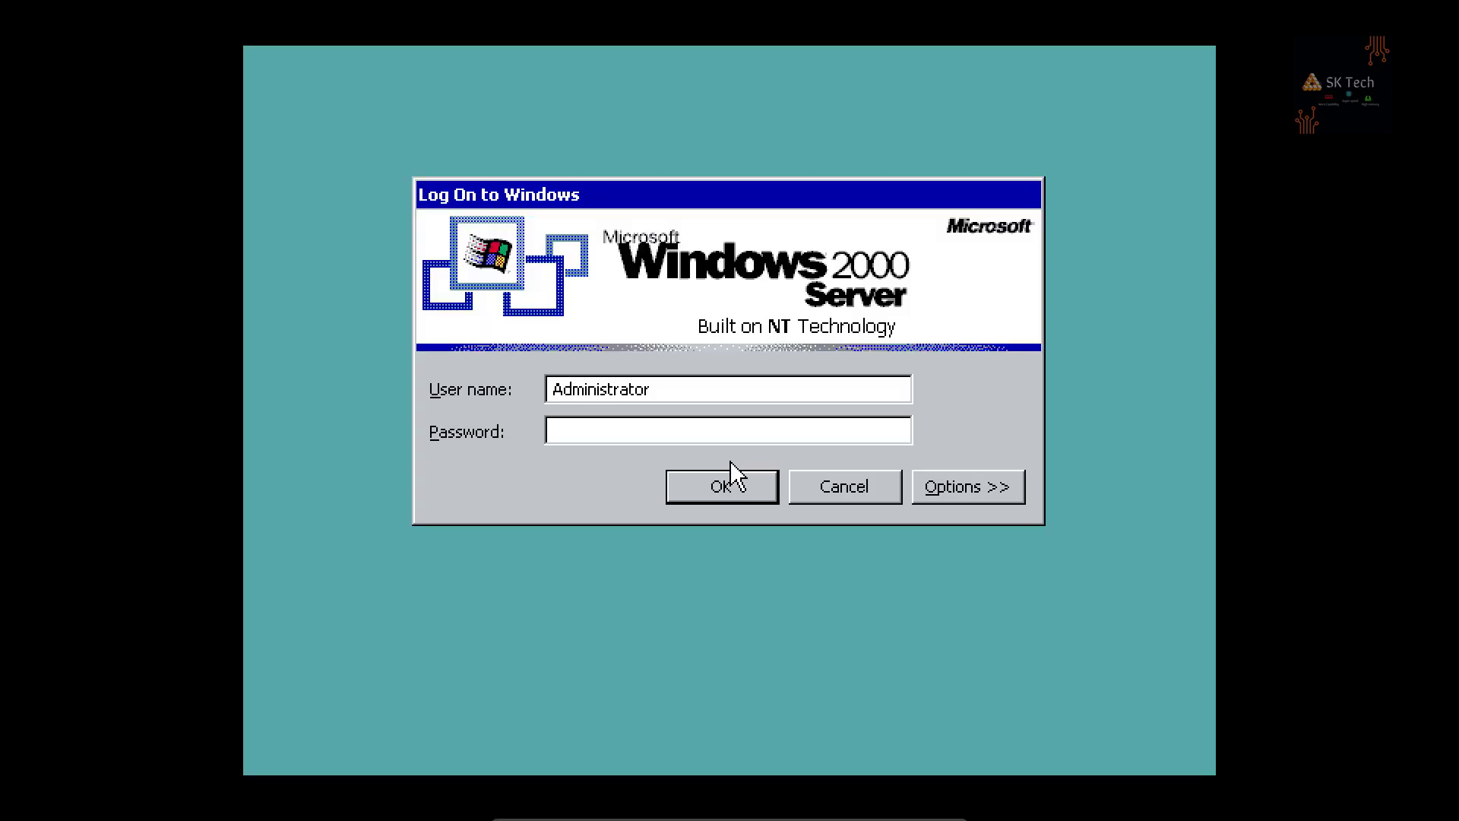
click(728, 490)
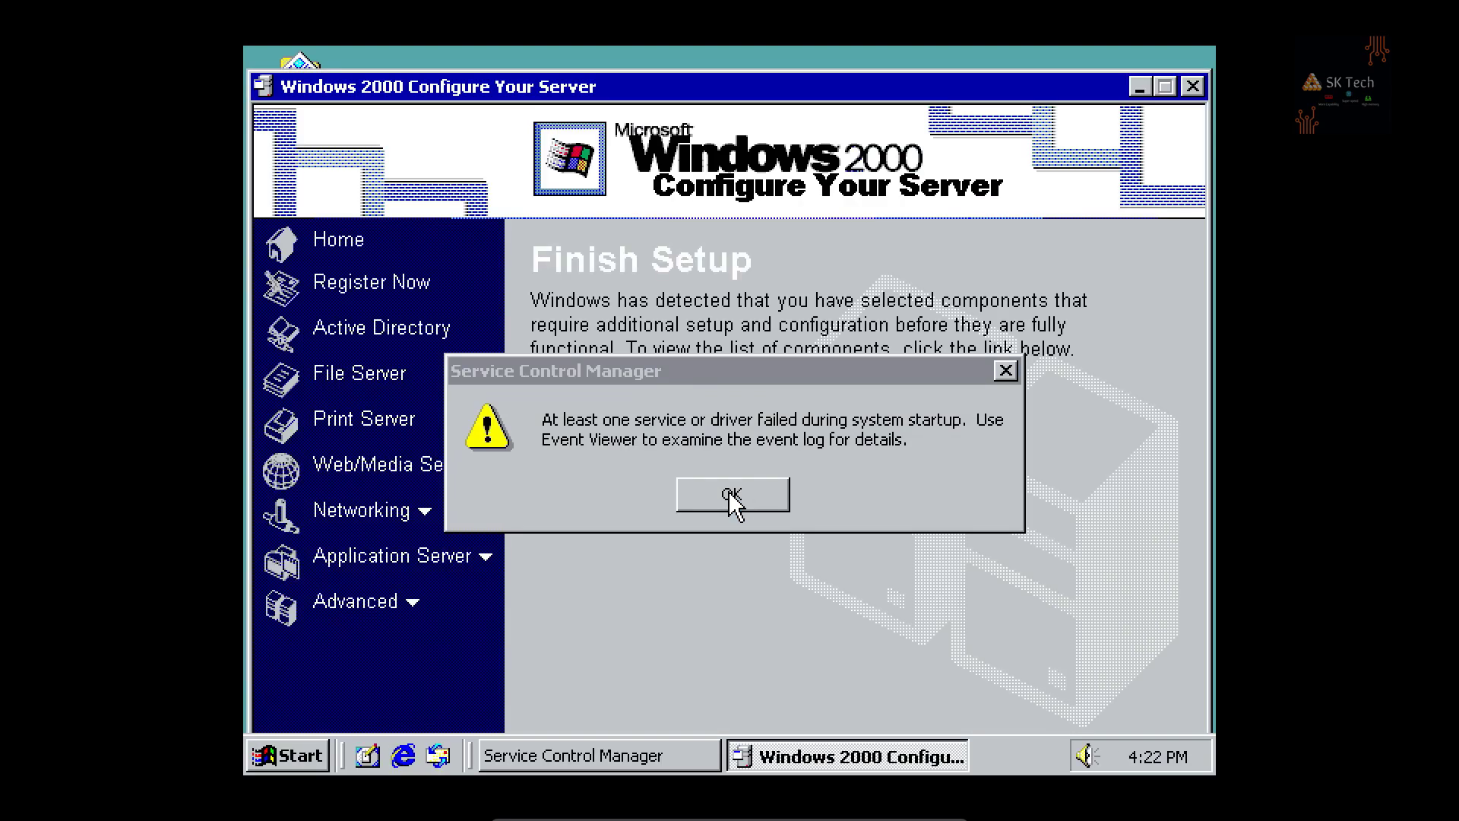
click(728, 493)
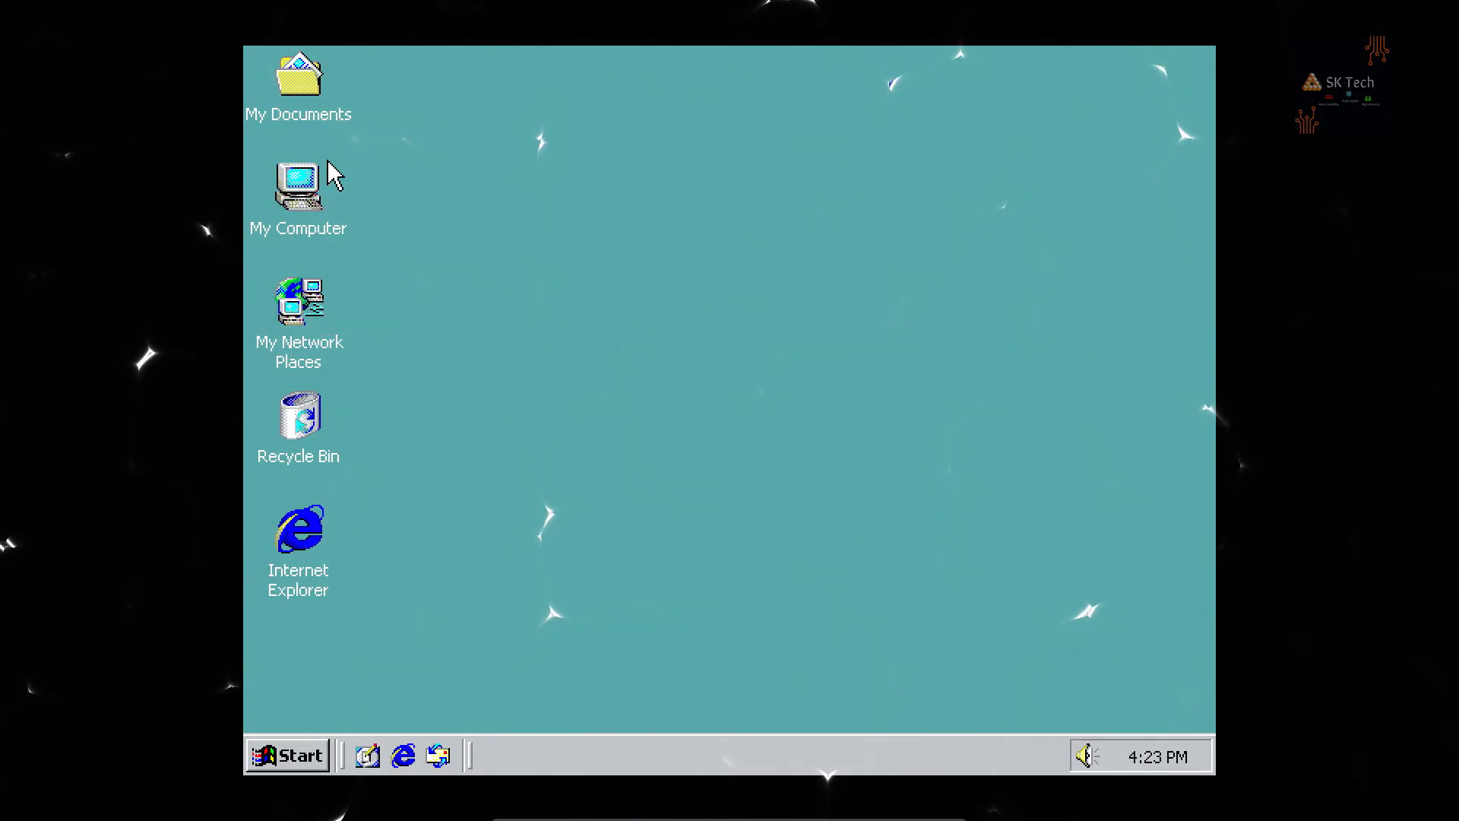
Step: Open My Computer from the desktop and close its window
double_click(325, 168)
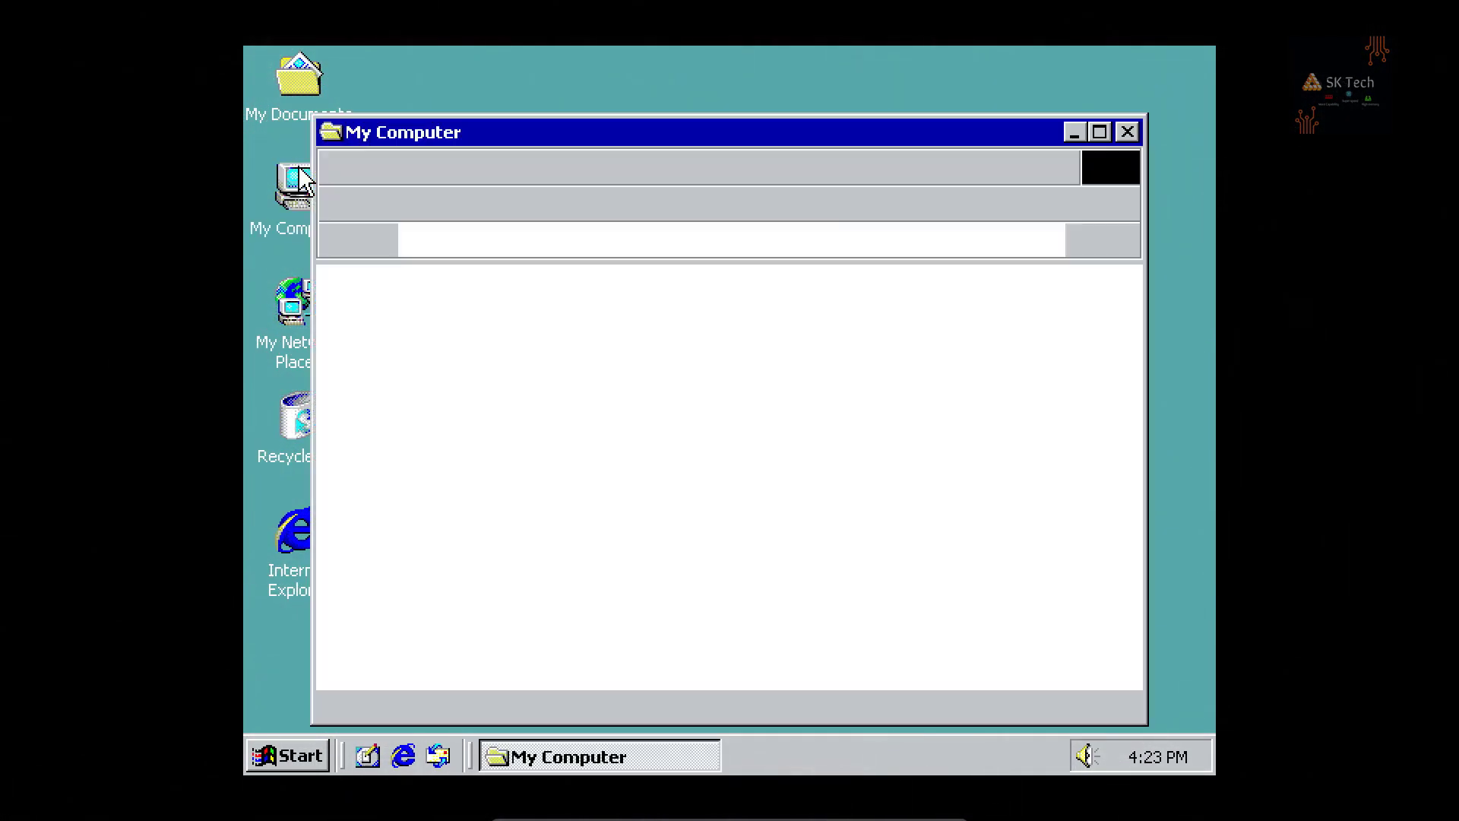
click(1128, 132)
Step: Open the desktop's display properties and preview the Boiling Point wallpaper with the picture display set to Stretch
right_click(522, 151)
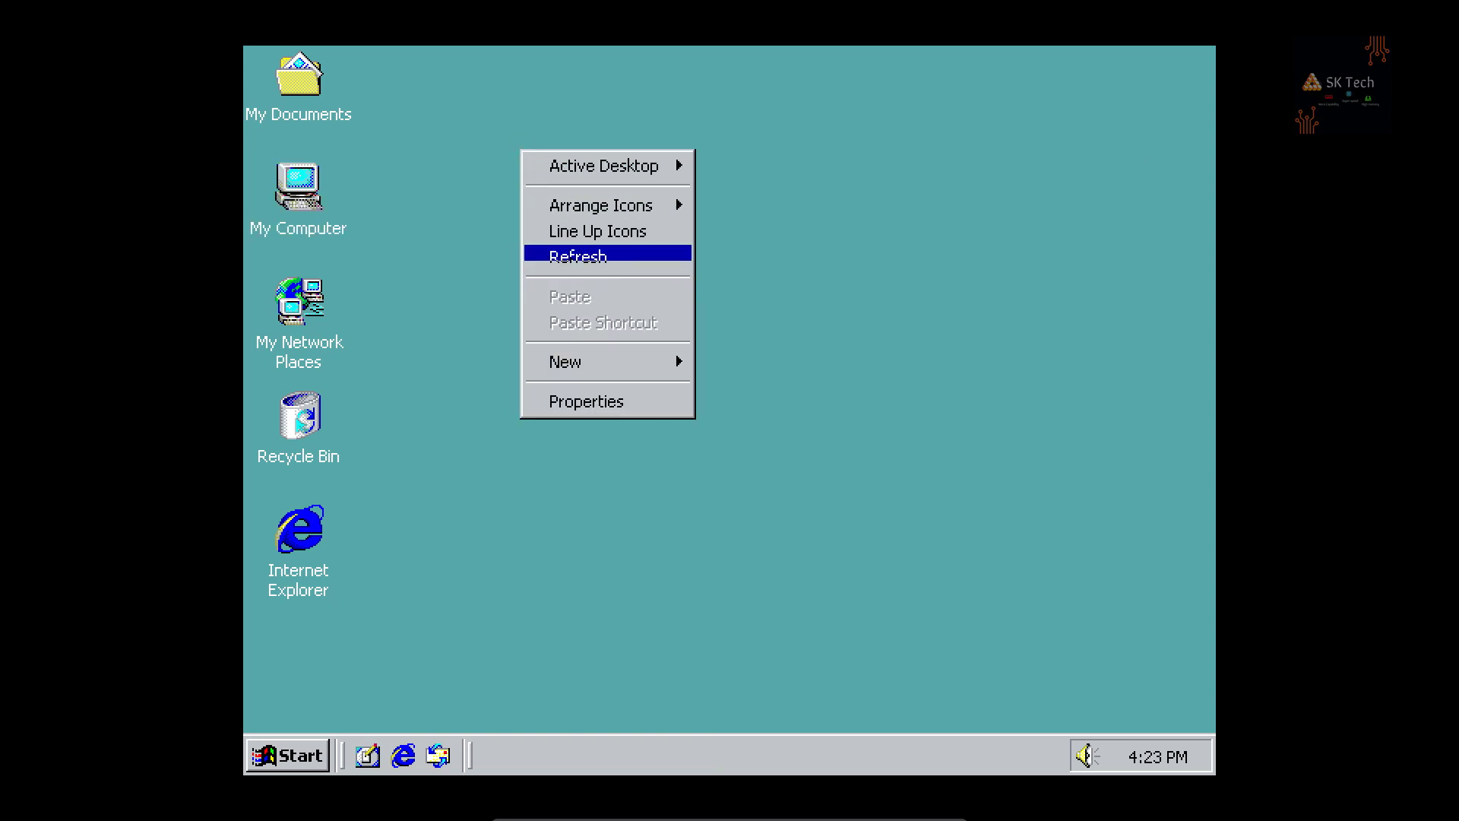
click(608, 402)
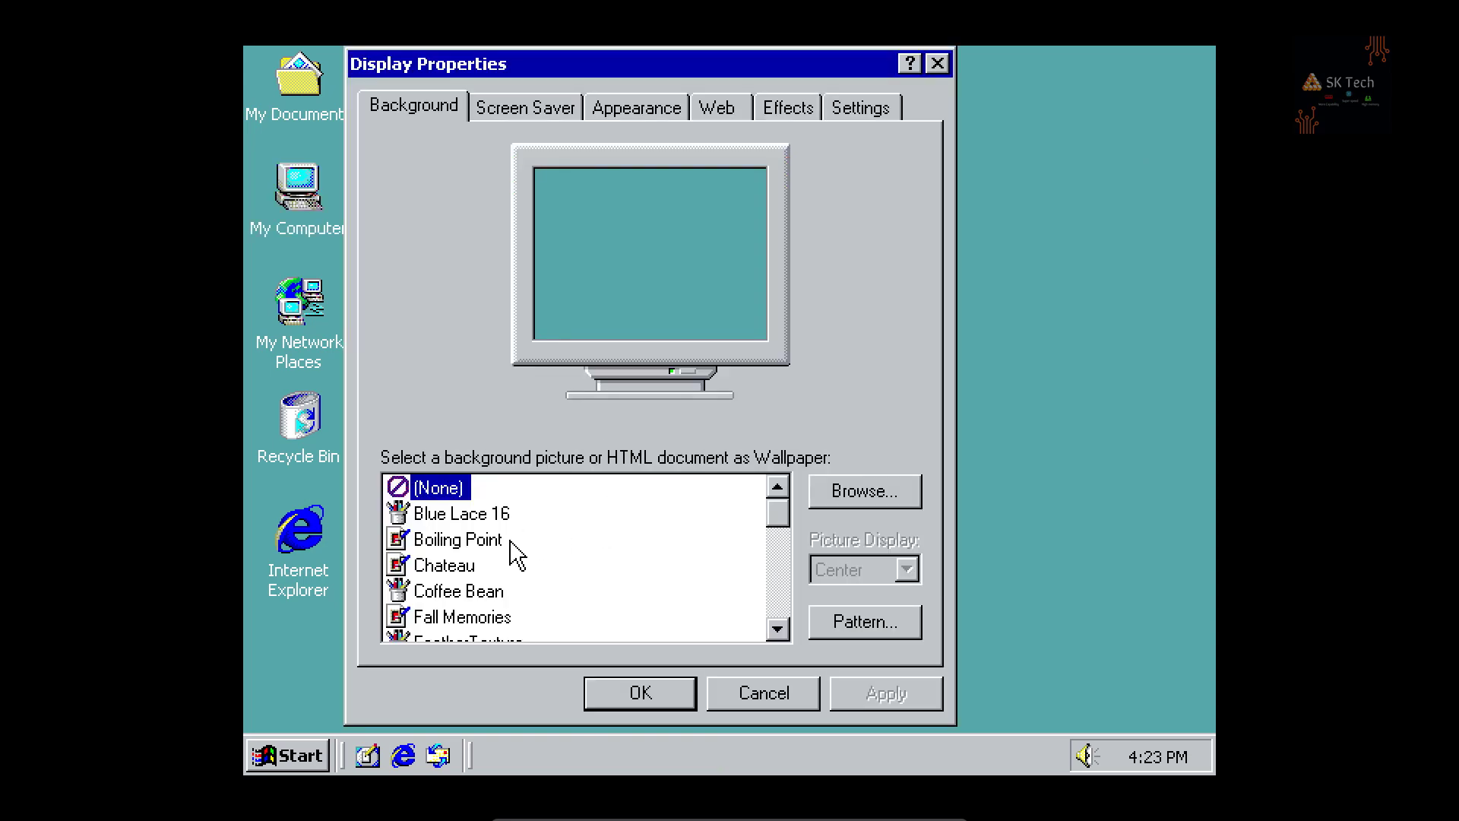
click(476, 517)
click(478, 539)
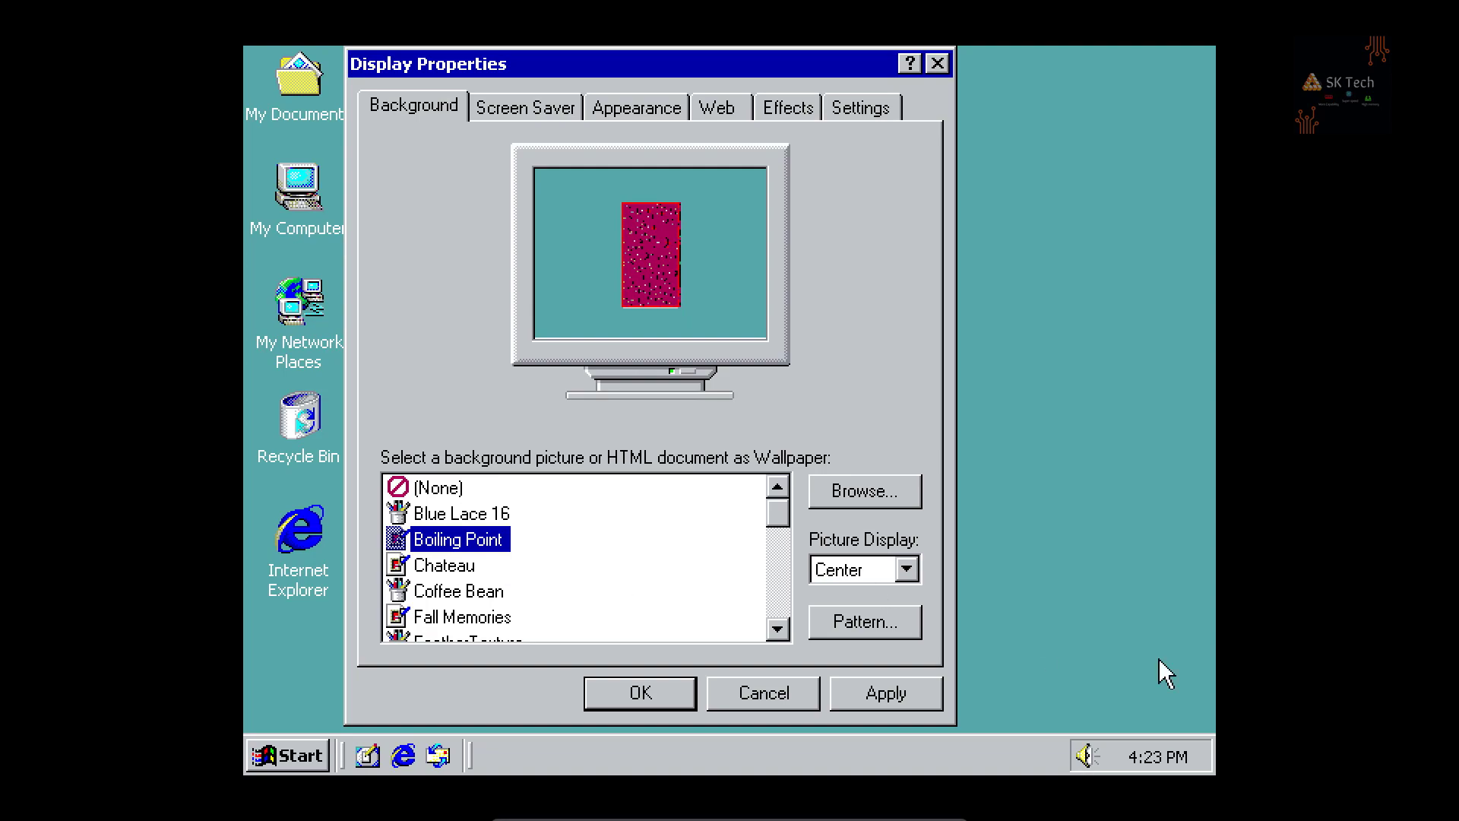
click(907, 570)
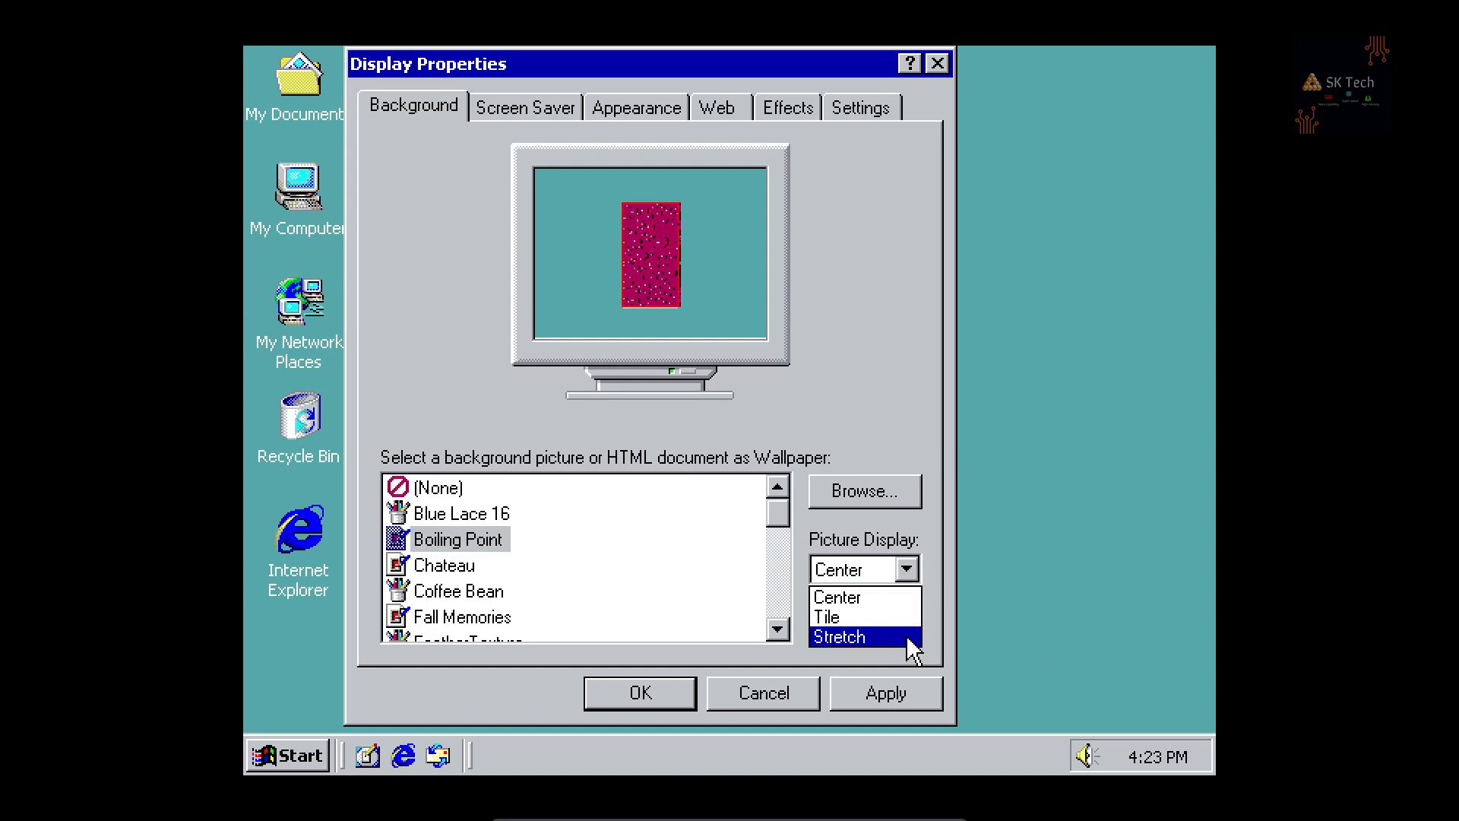
click(912, 639)
Step: Apply the Chateau wallpaper, enabling Active Desktop for it, and refresh the desktop
click(778, 629)
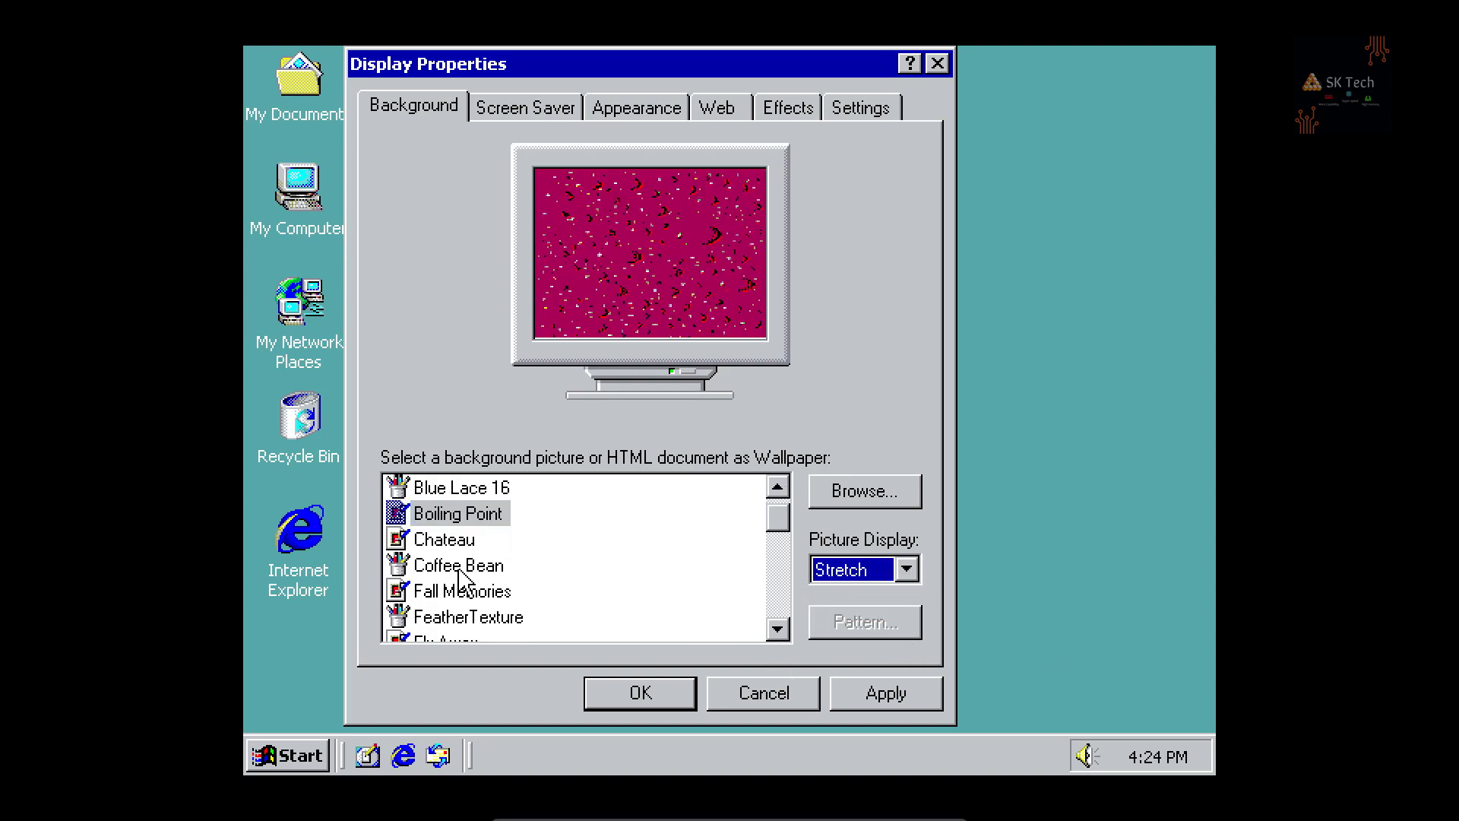
click(414, 538)
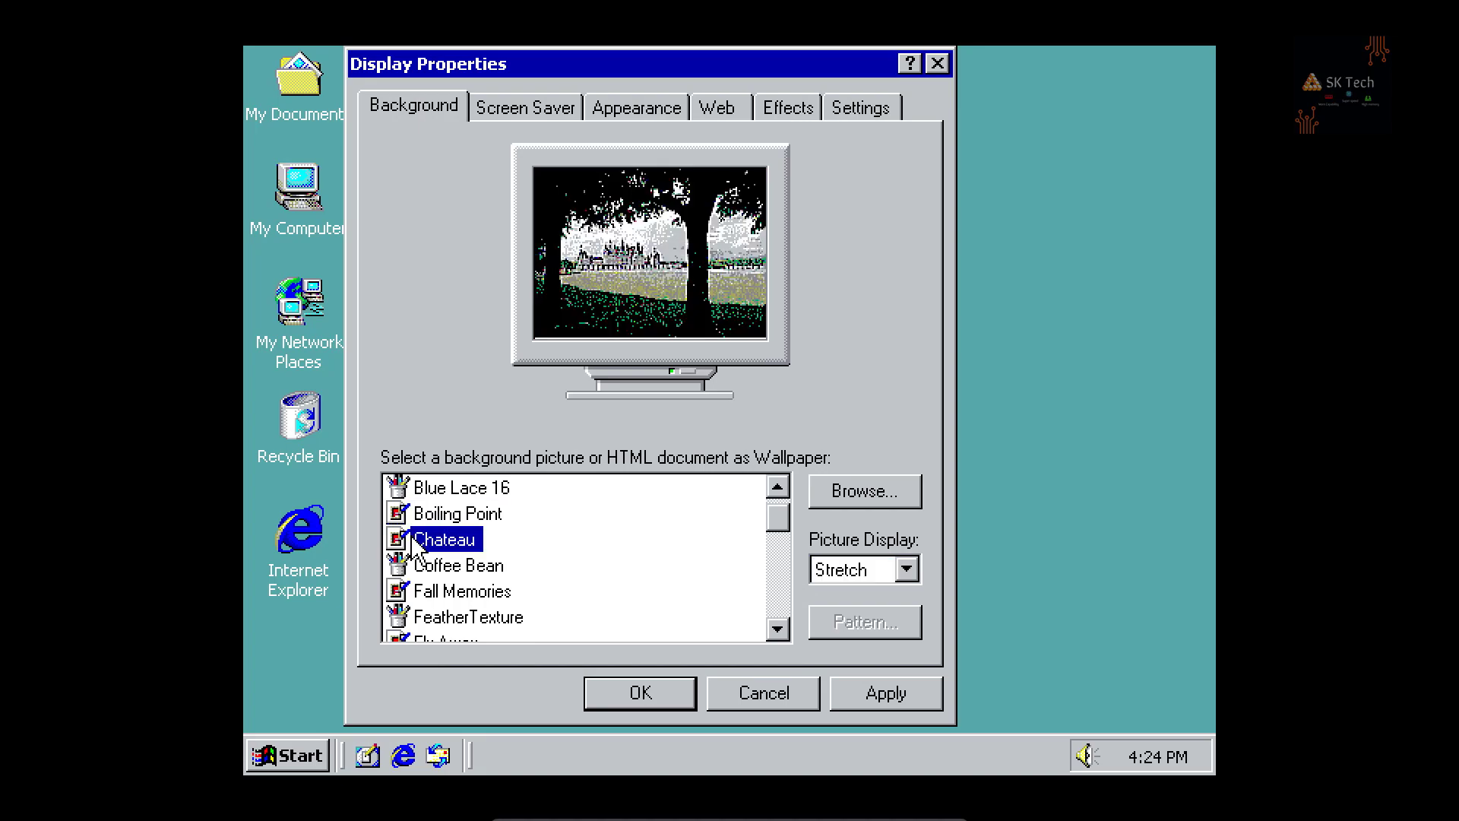
key(Down)
click(414, 541)
key(Return)
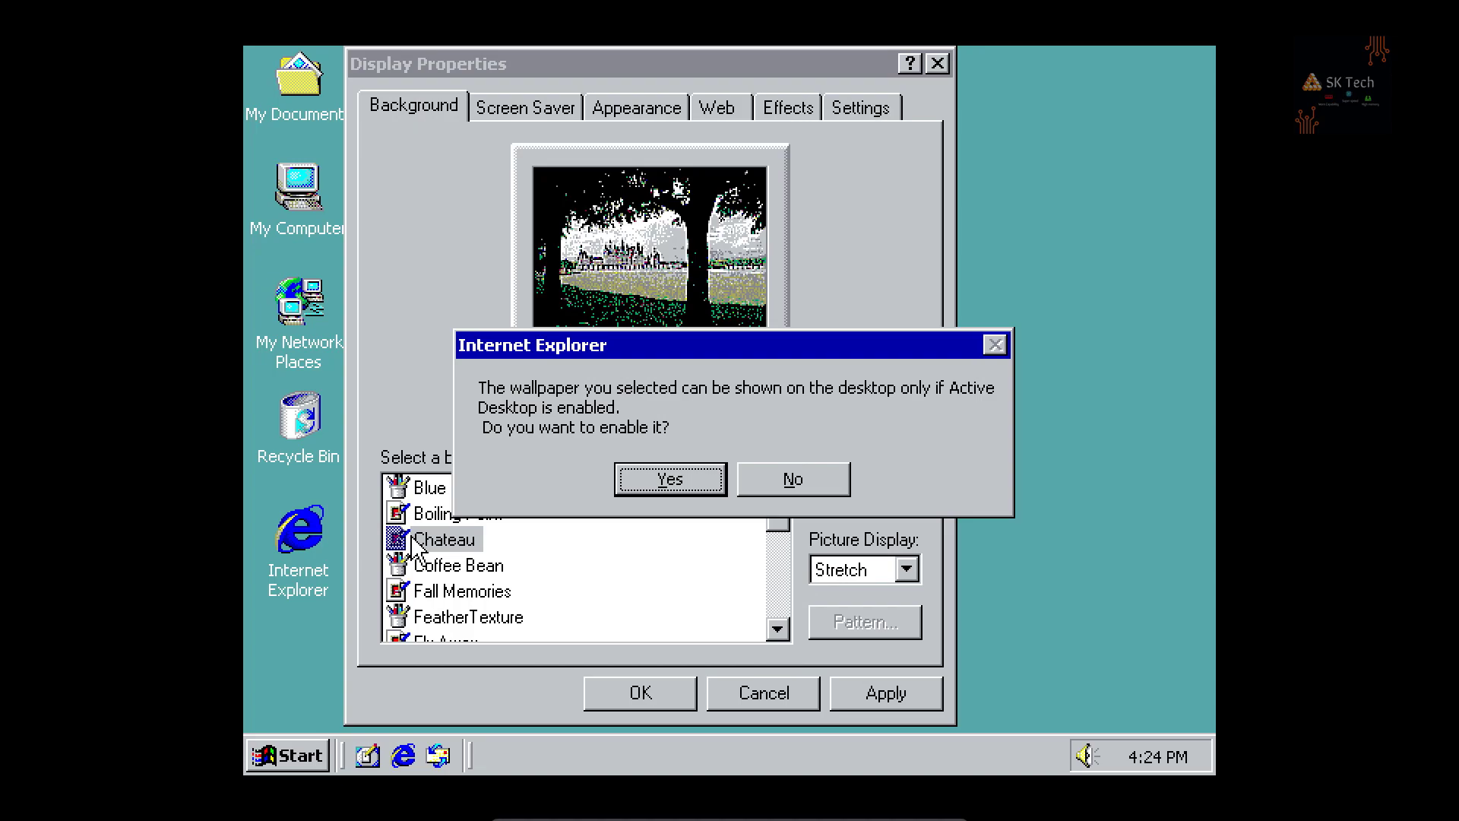
key(Return)
right_click(538, 378)
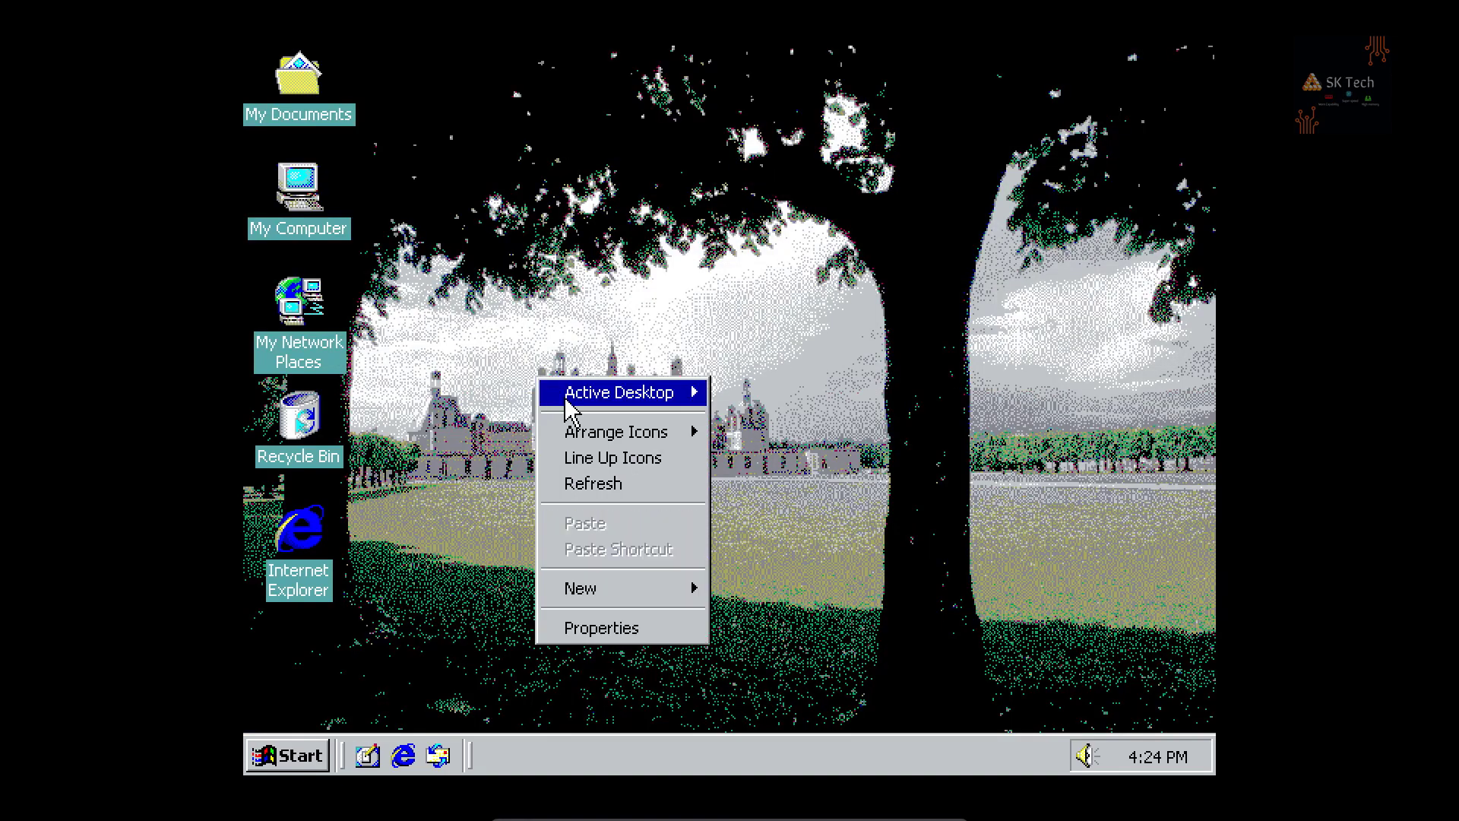
click(635, 486)
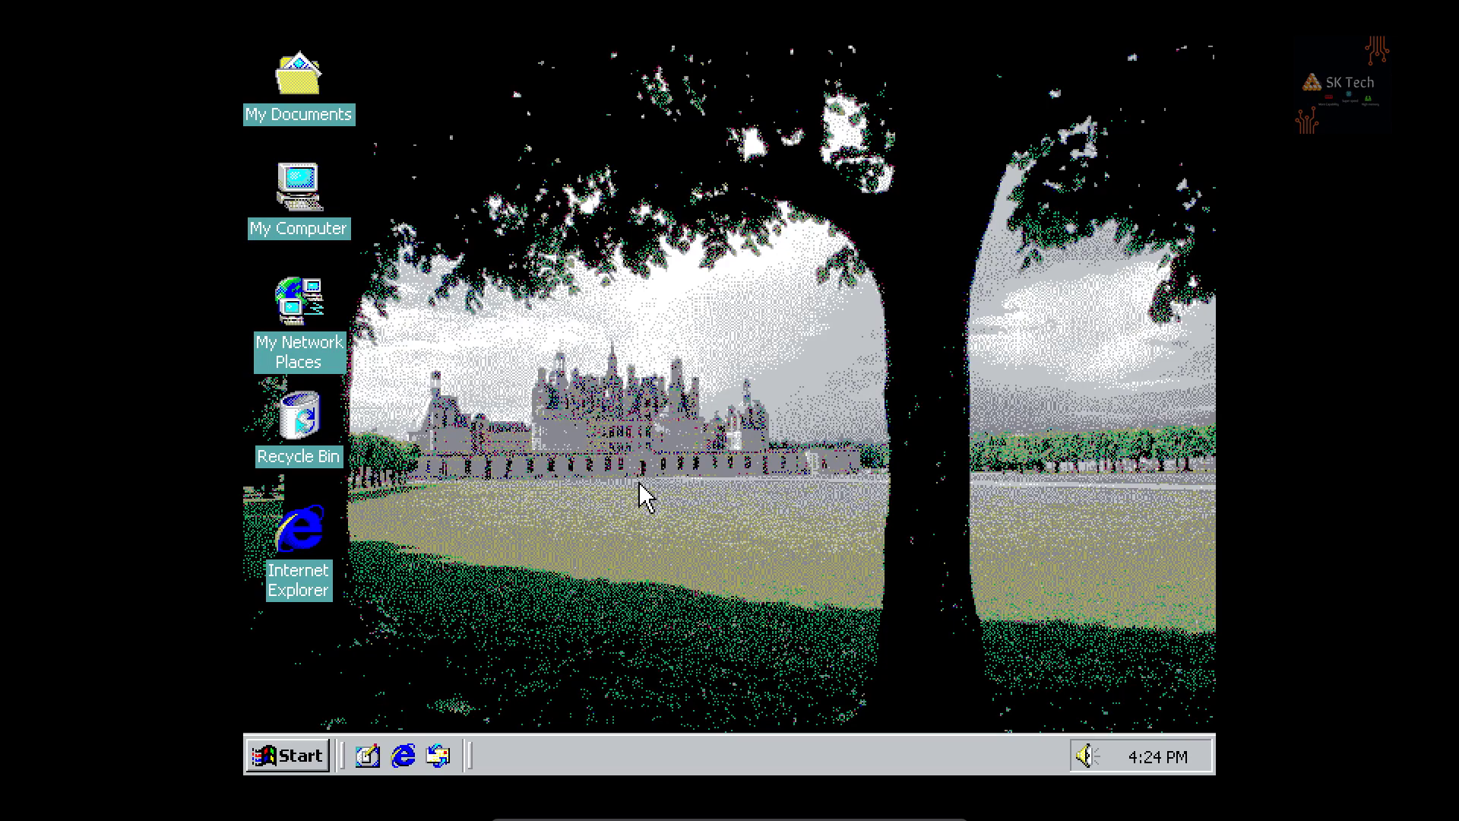
Step: Try a screen area of 800 by 600 pixels in the display settings and decline to keep it
right_click(655, 495)
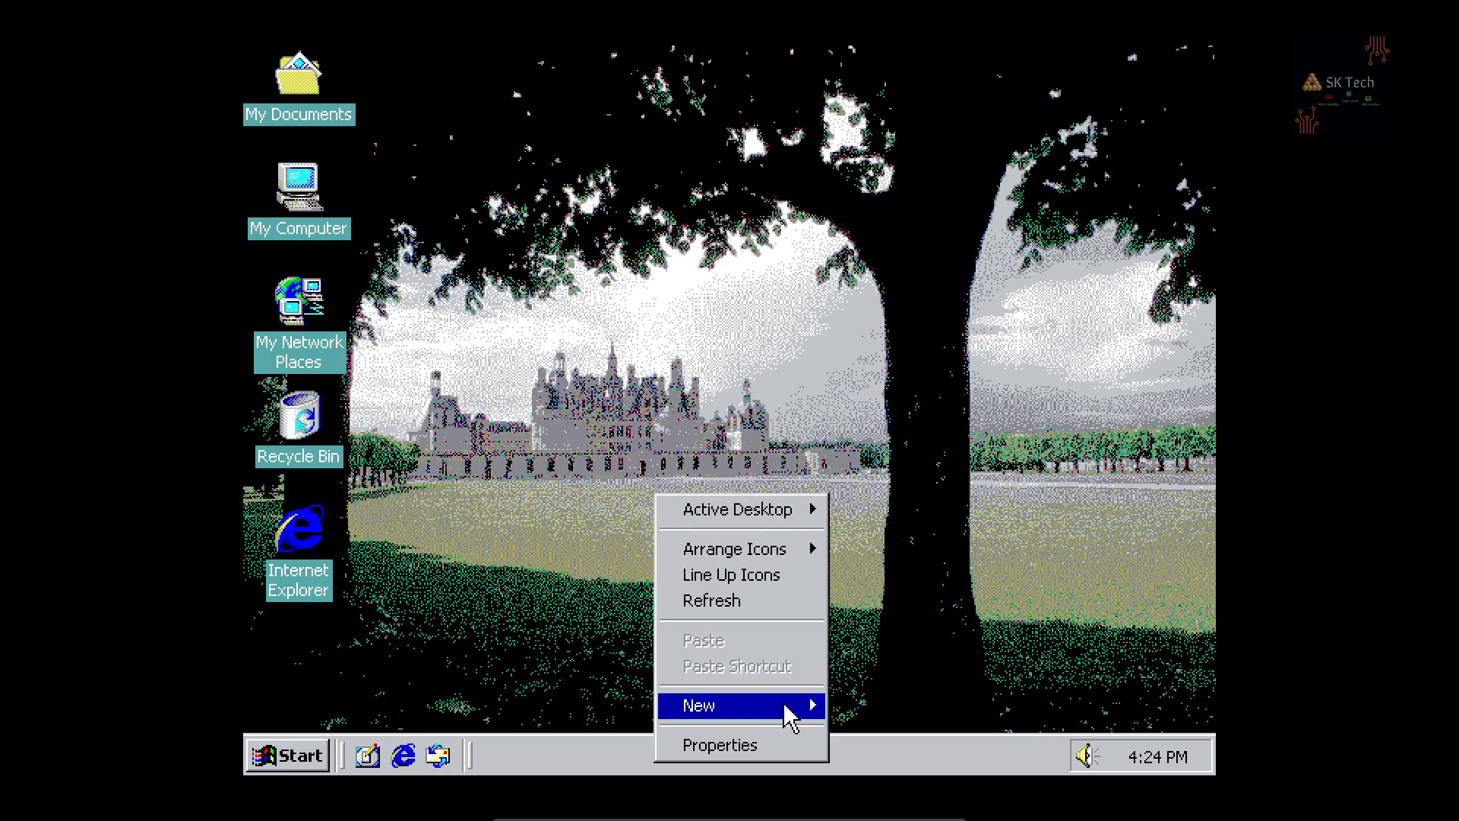
click(810, 747)
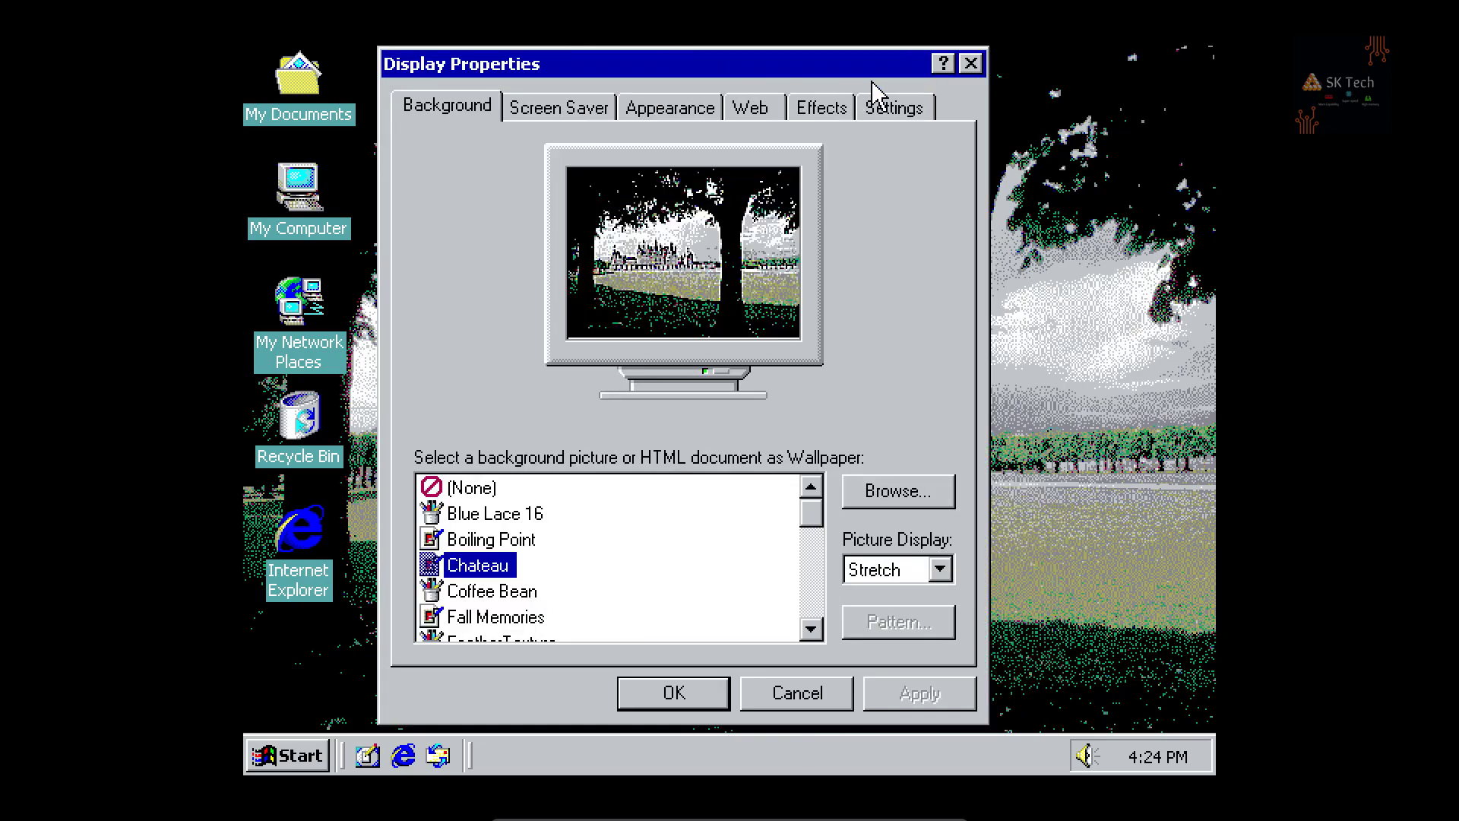
click(881, 107)
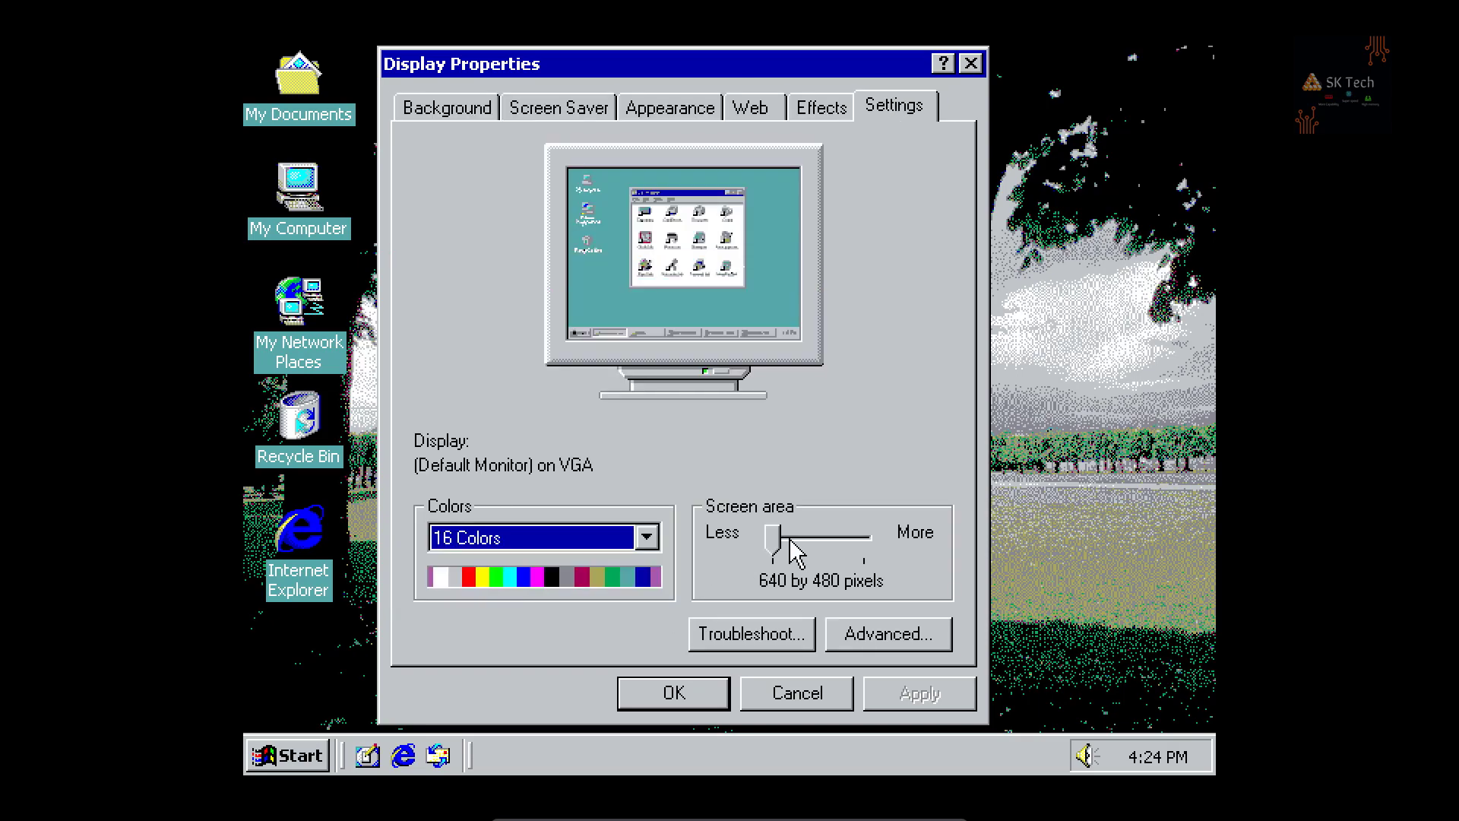
drag(775, 541, 828, 554)
click(889, 697)
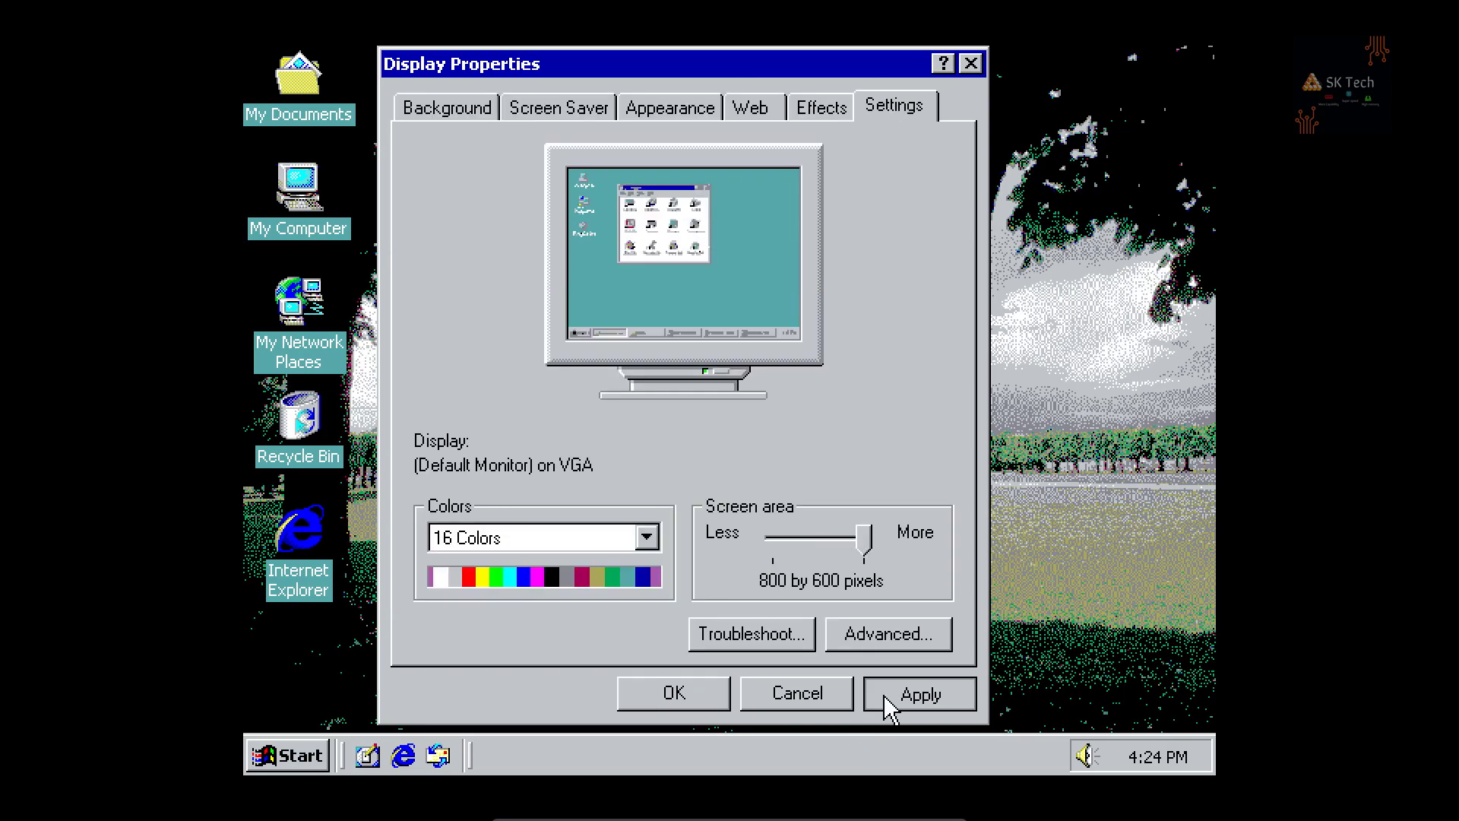
click(724, 494)
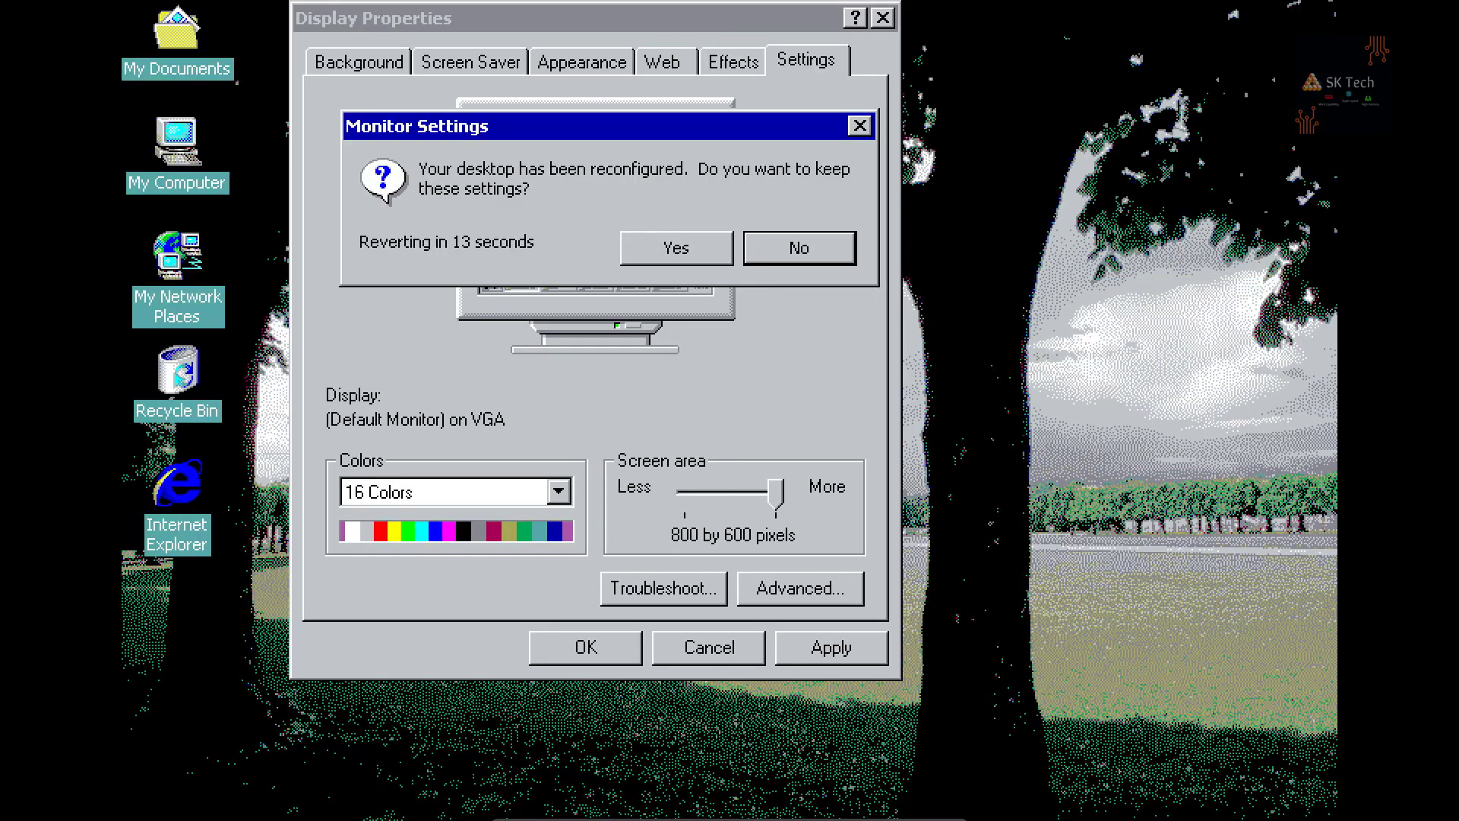
click(790, 250)
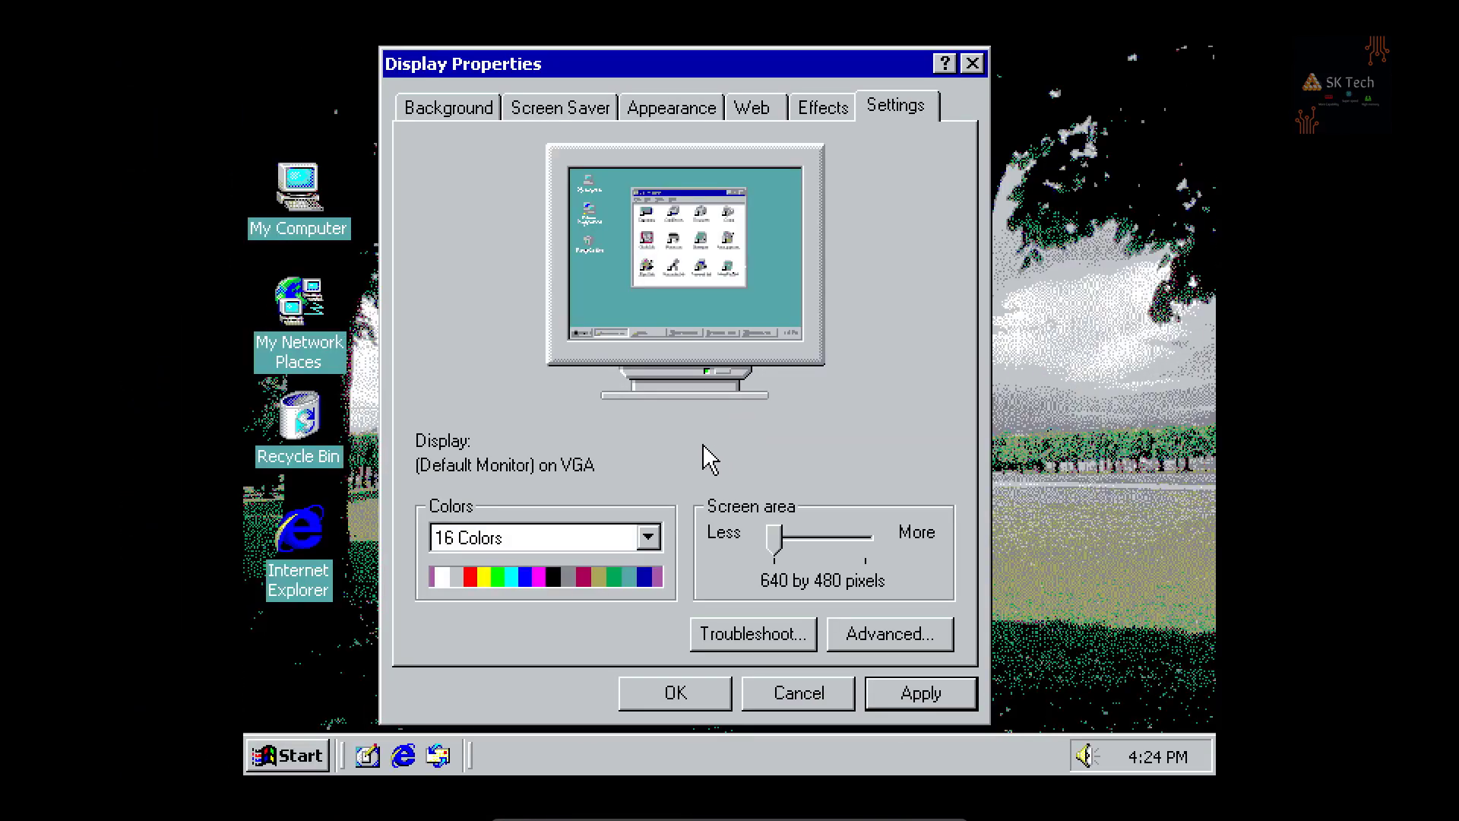
Step: Check the available color options in the display settings and close the display properties
click(650, 541)
click(649, 563)
click(694, 693)
click(675, 693)
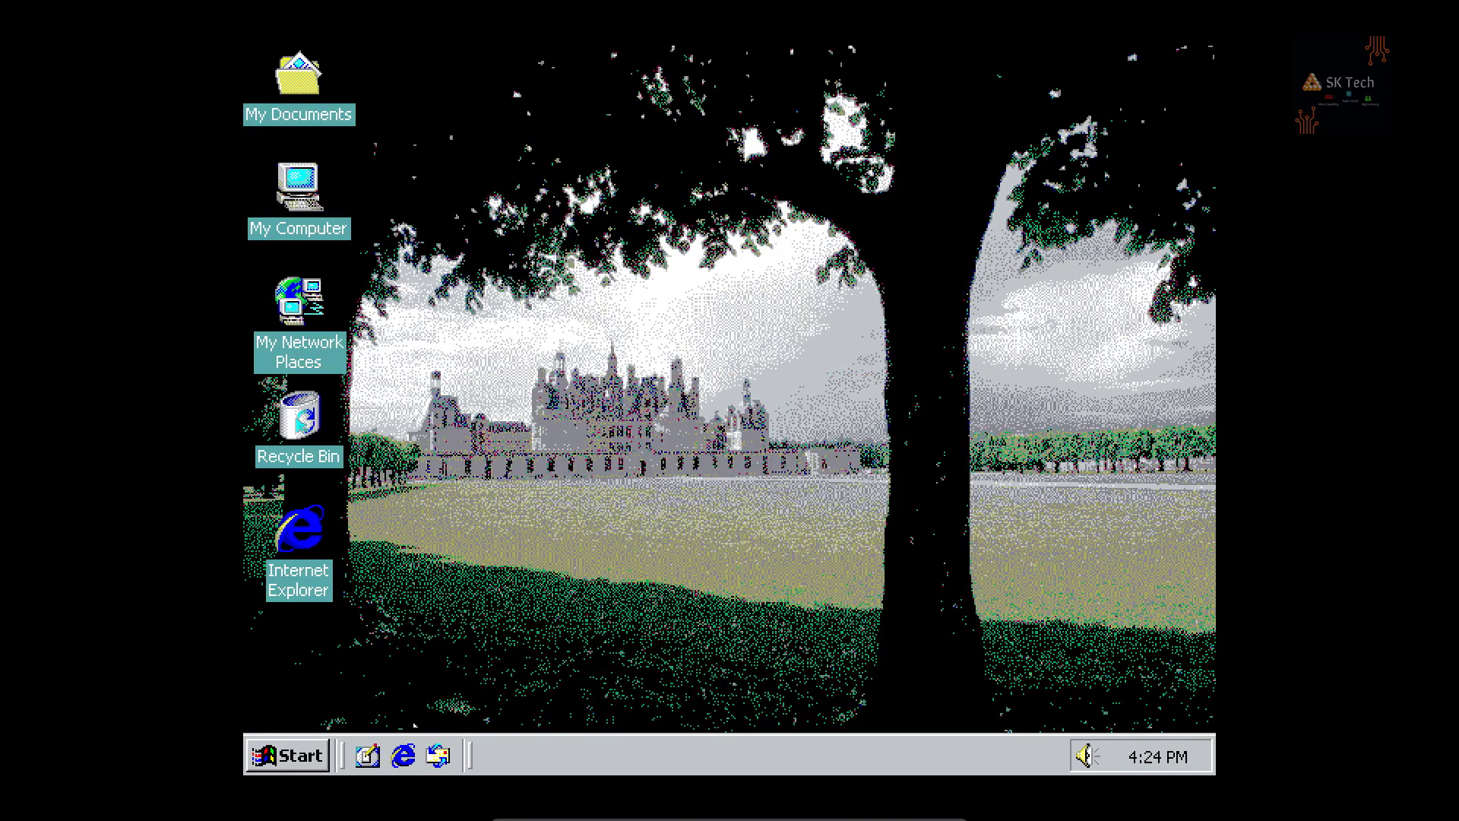
Step: Shut down Windows 2000 Server
click(270, 768)
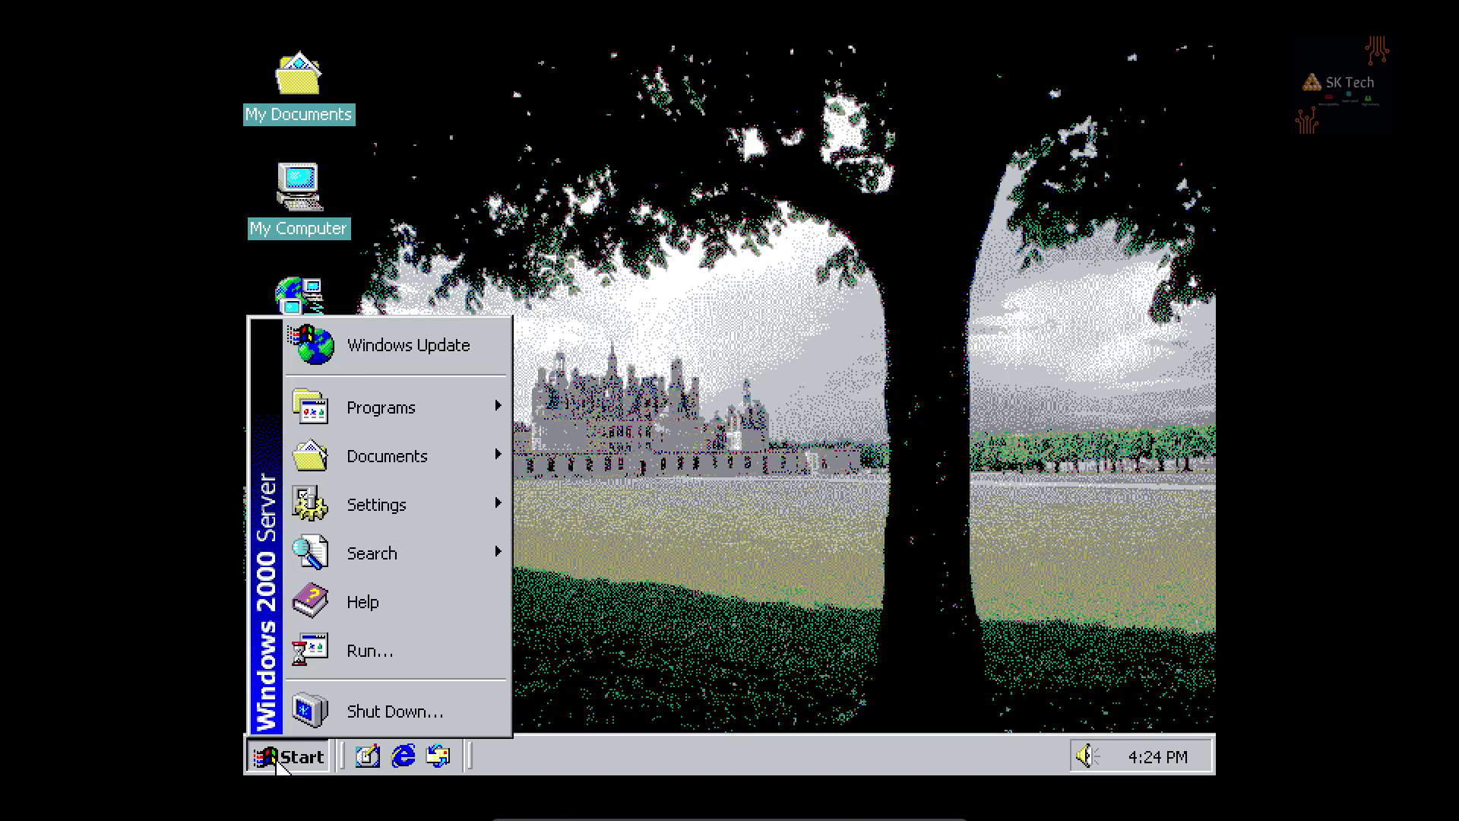
click(332, 710)
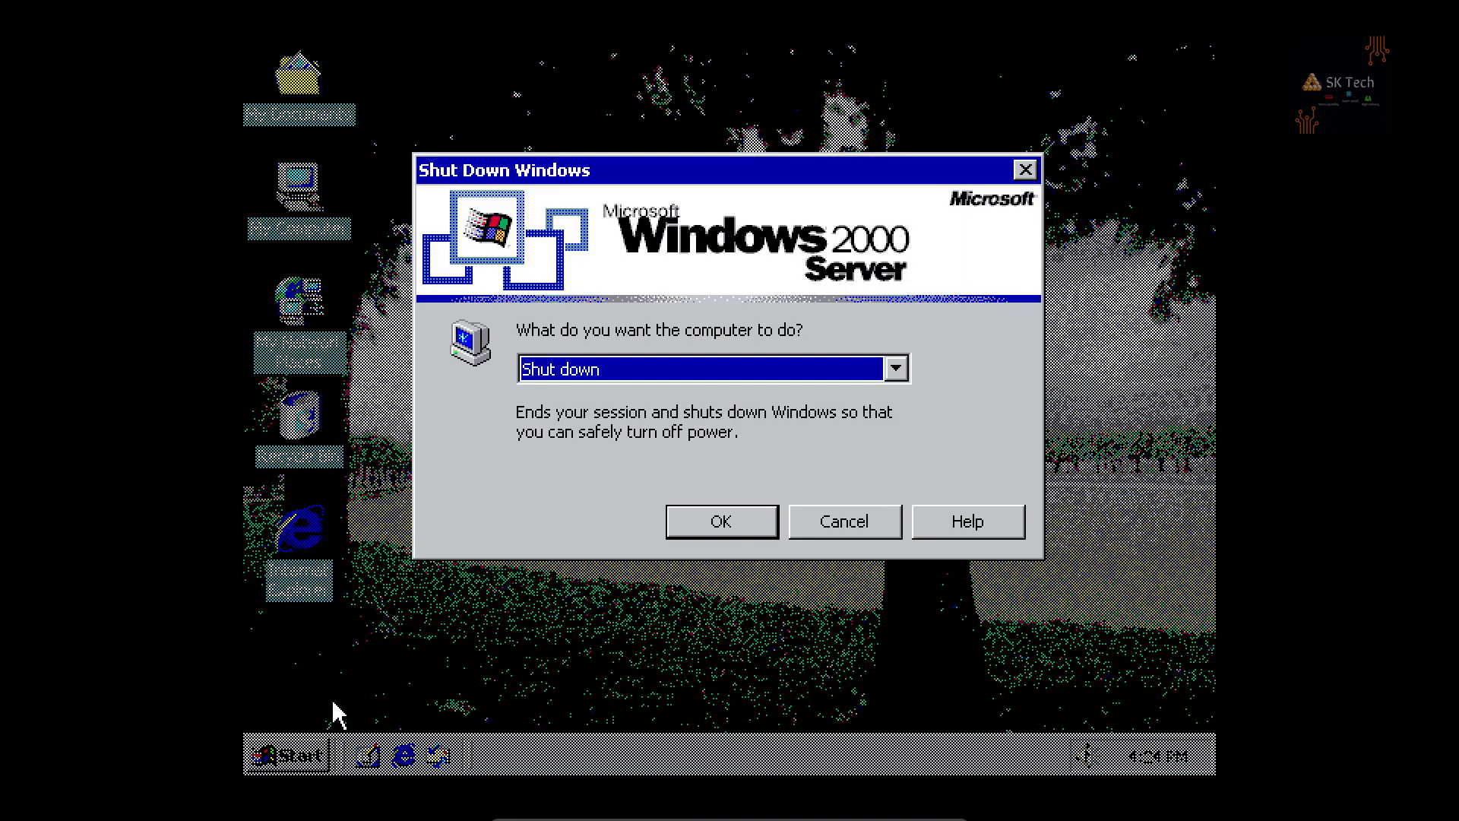
click(739, 516)
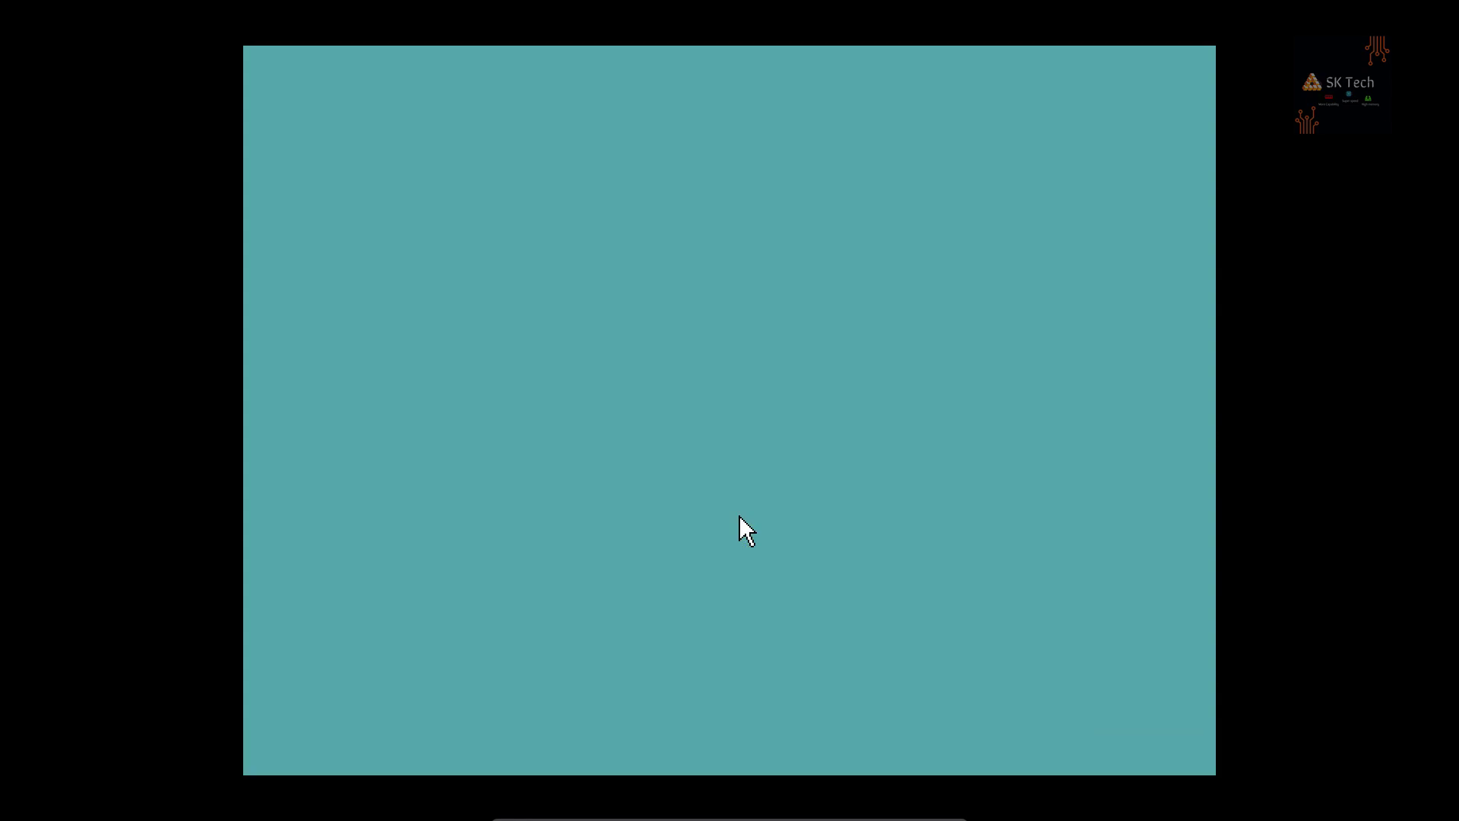